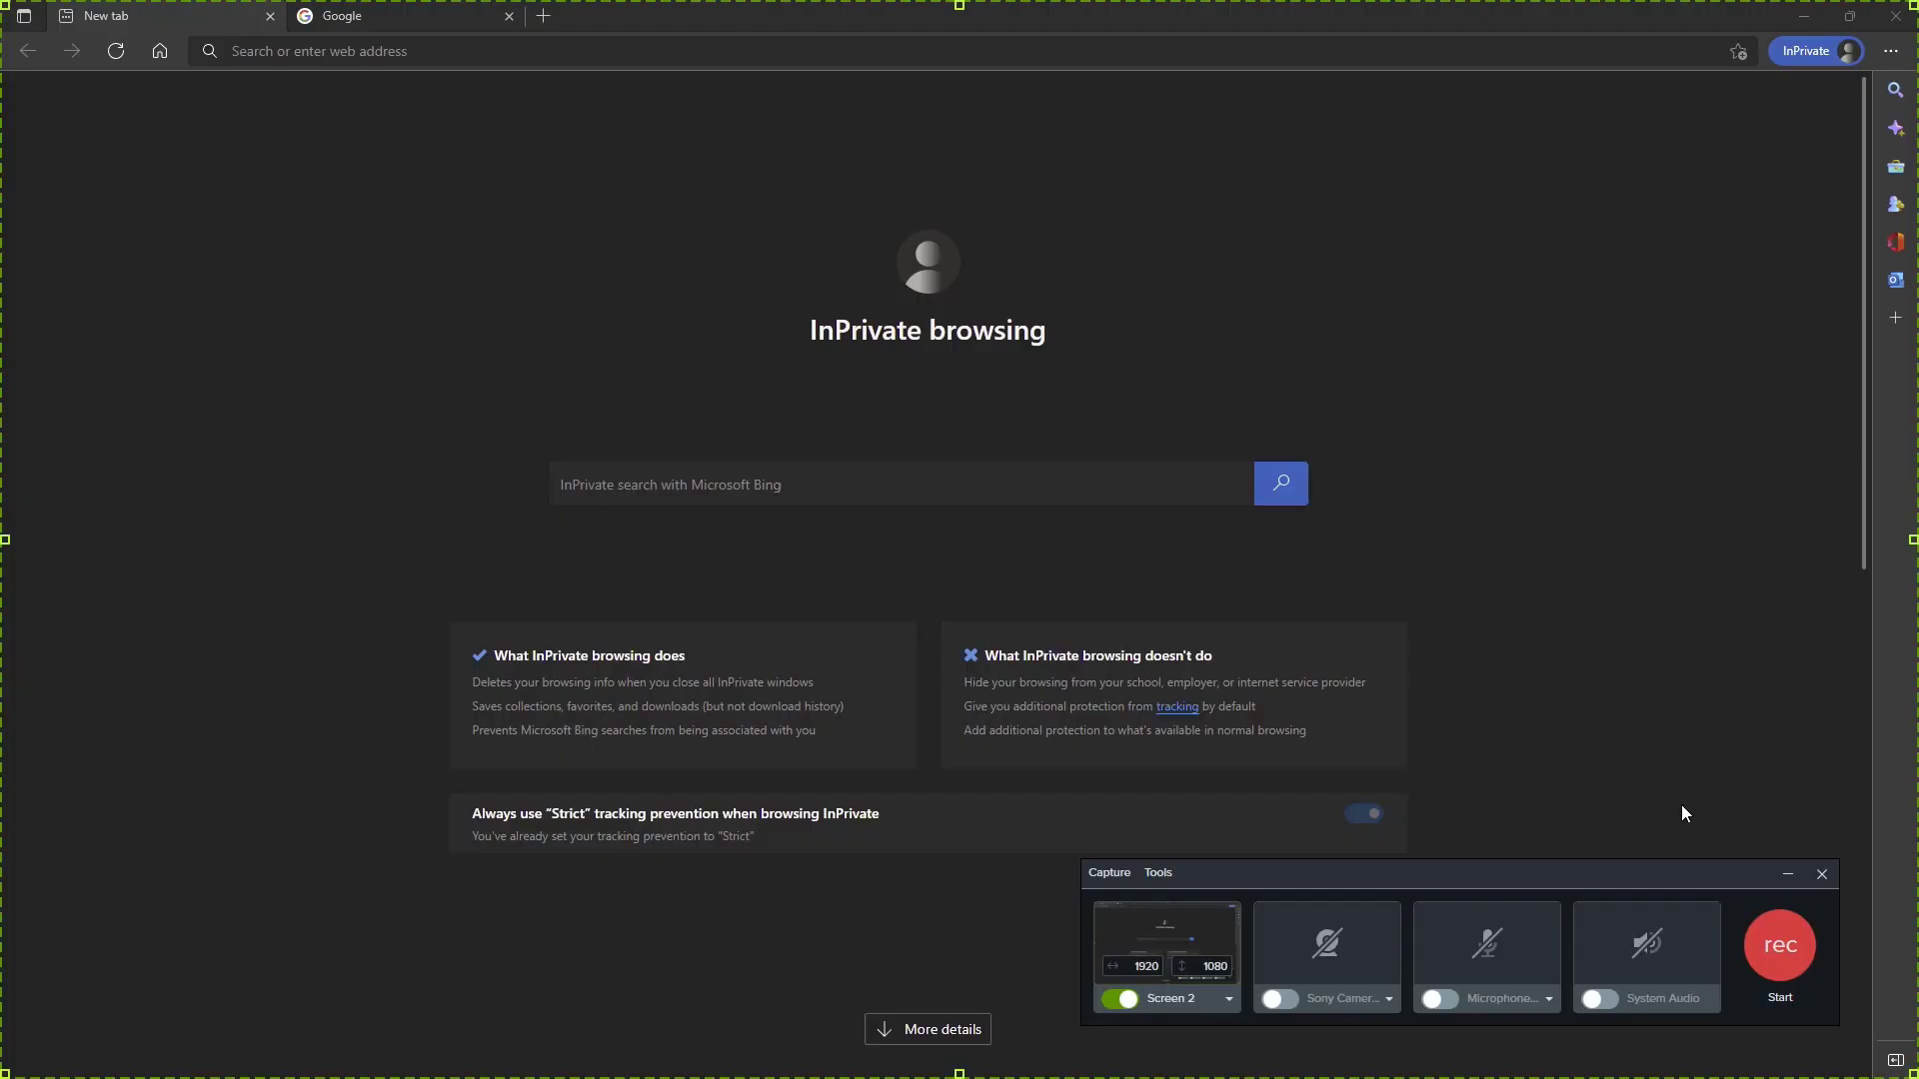
- Start the screen recording and begin entering 'ad' in Edge's address bar
{"action": "left_click", "coordinate": [1779, 948]}
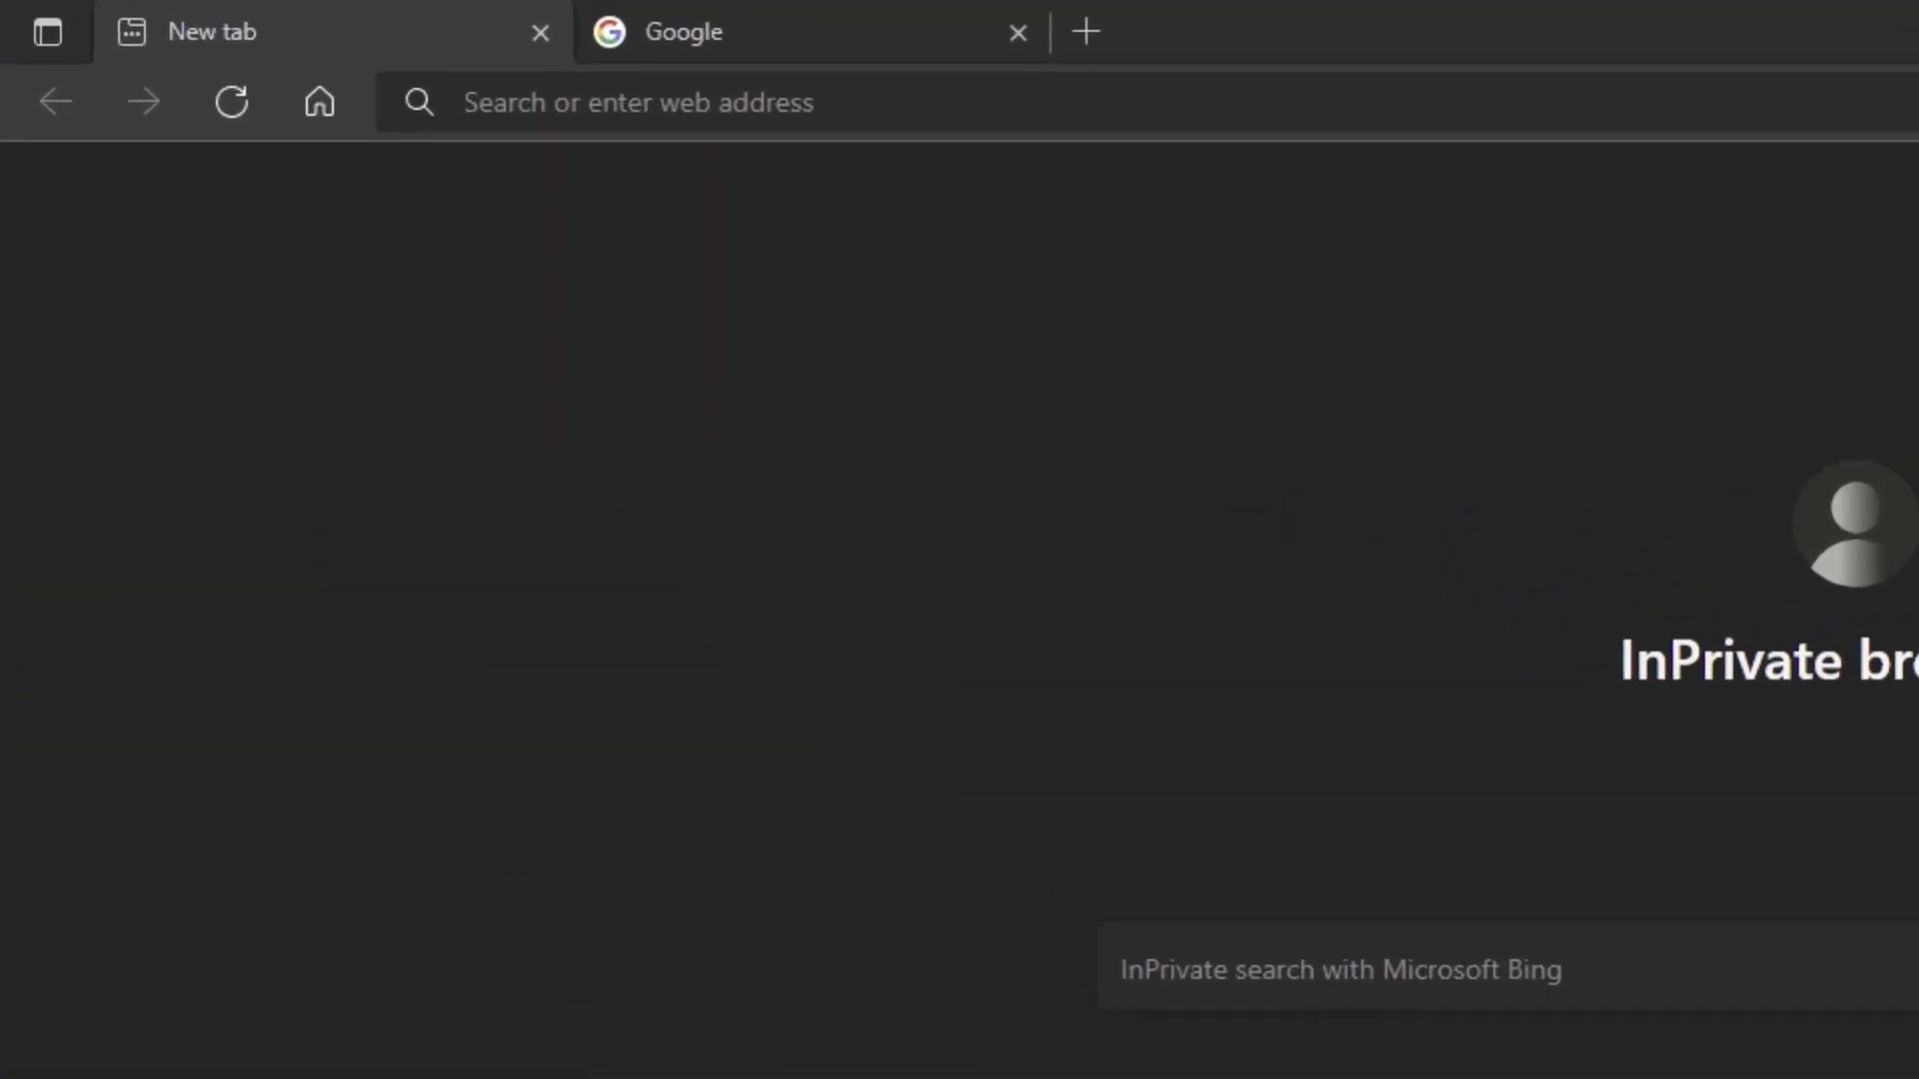
{"action": "left_click", "coordinate": [465, 102]}
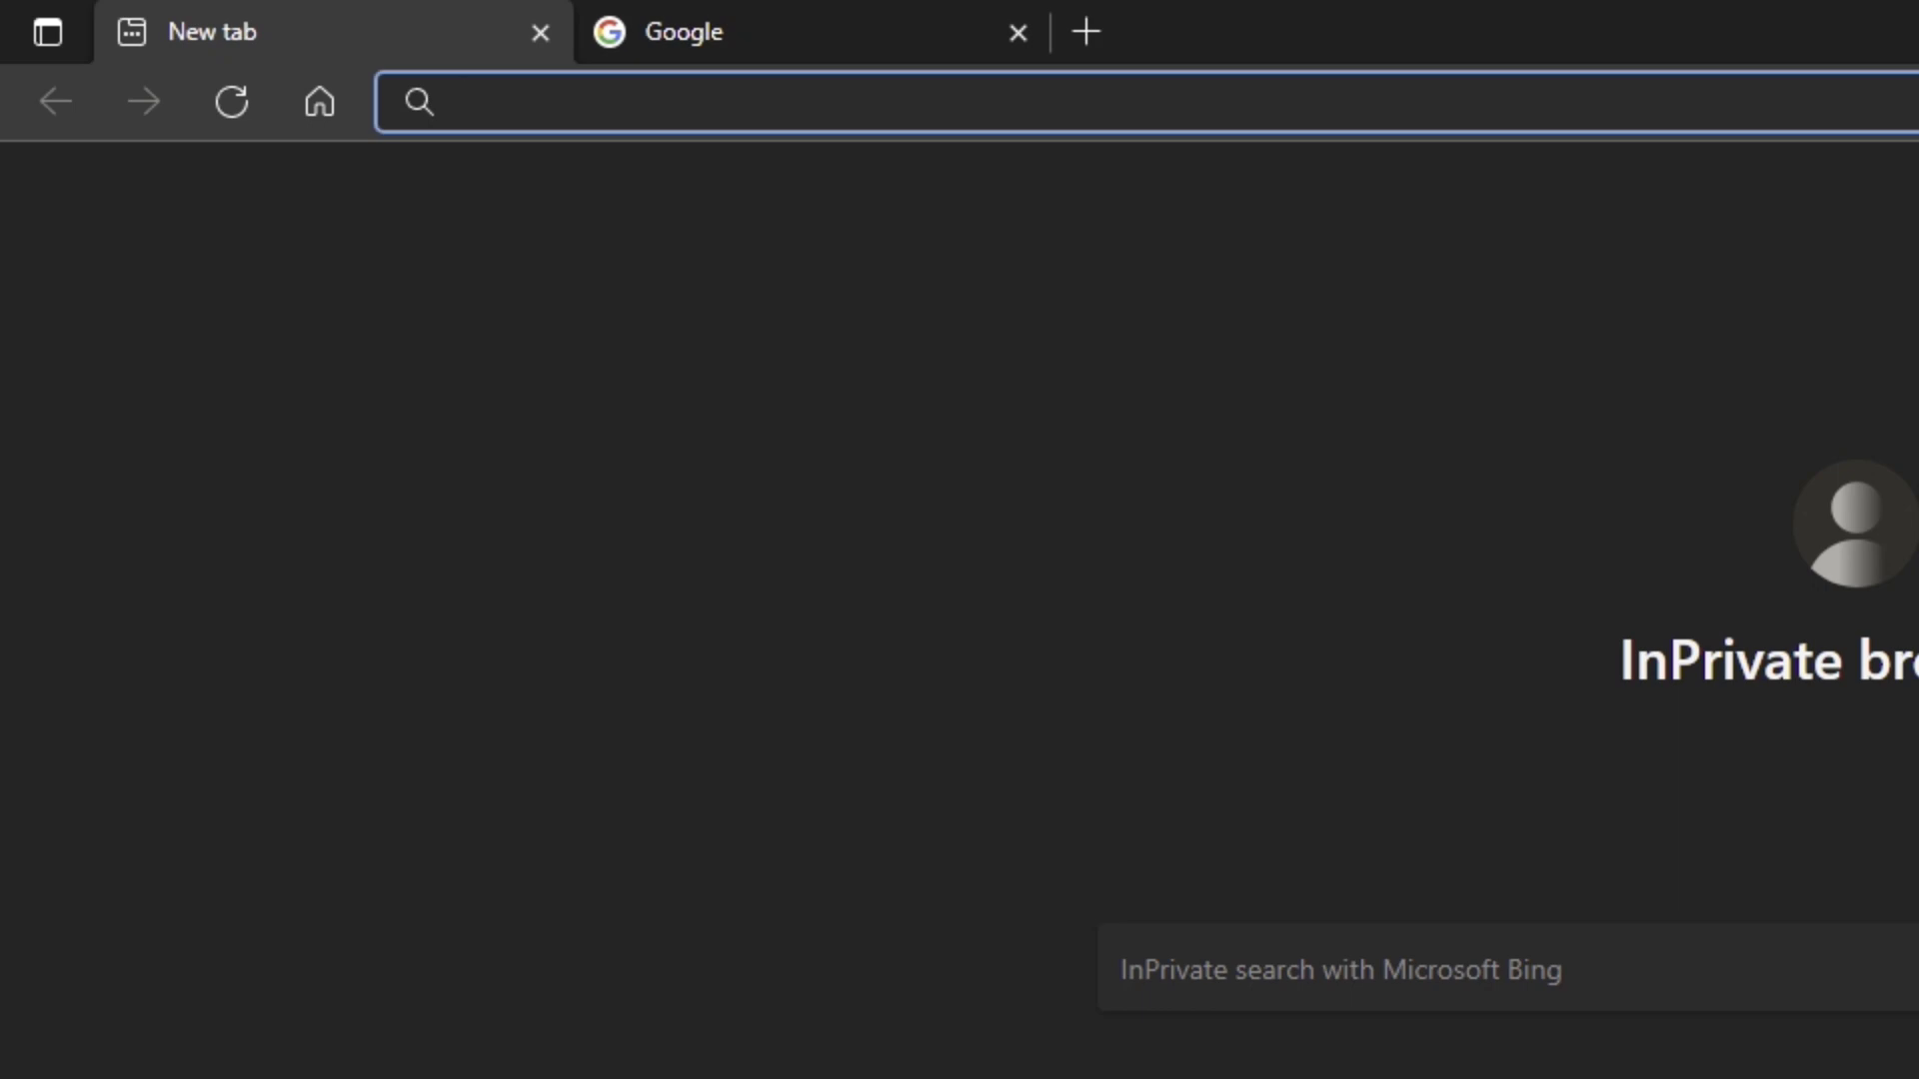
{"action": "type", "text": "a"}
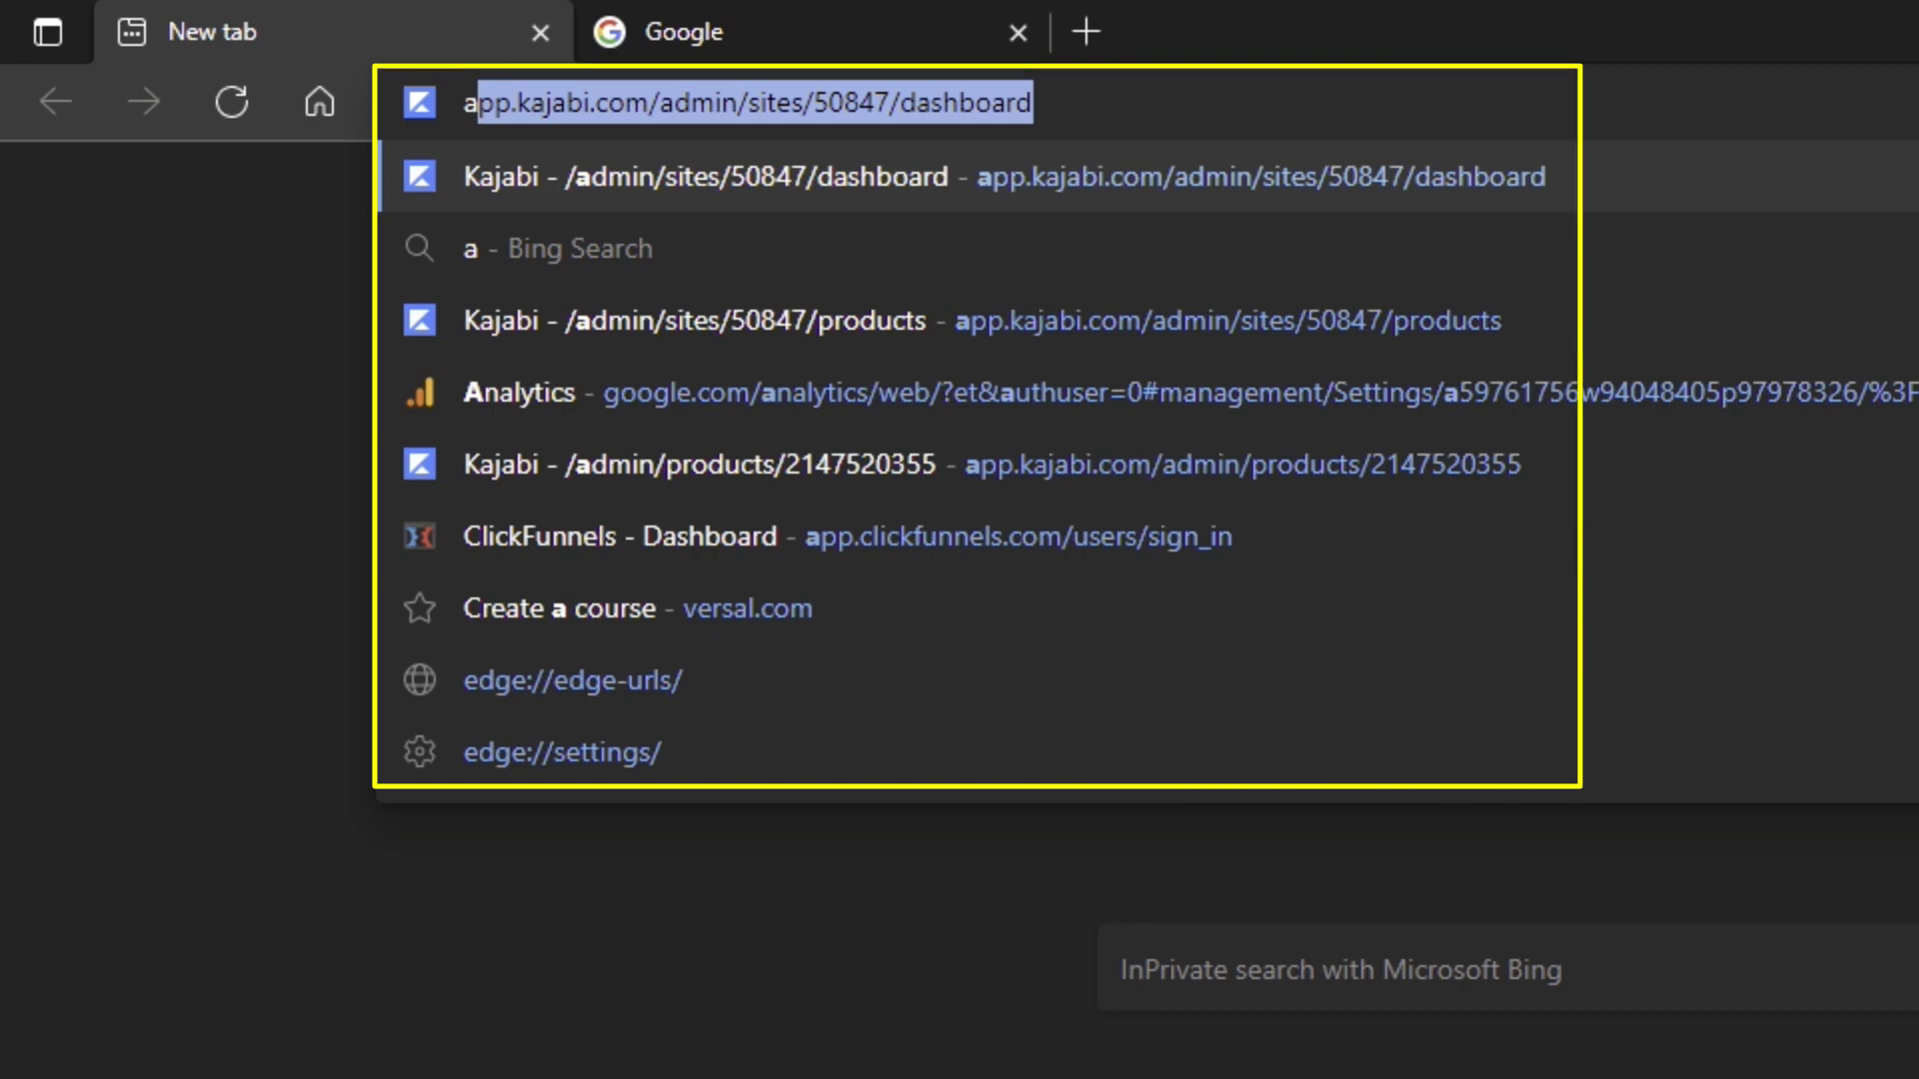
{"action": "type", "text": "d"}
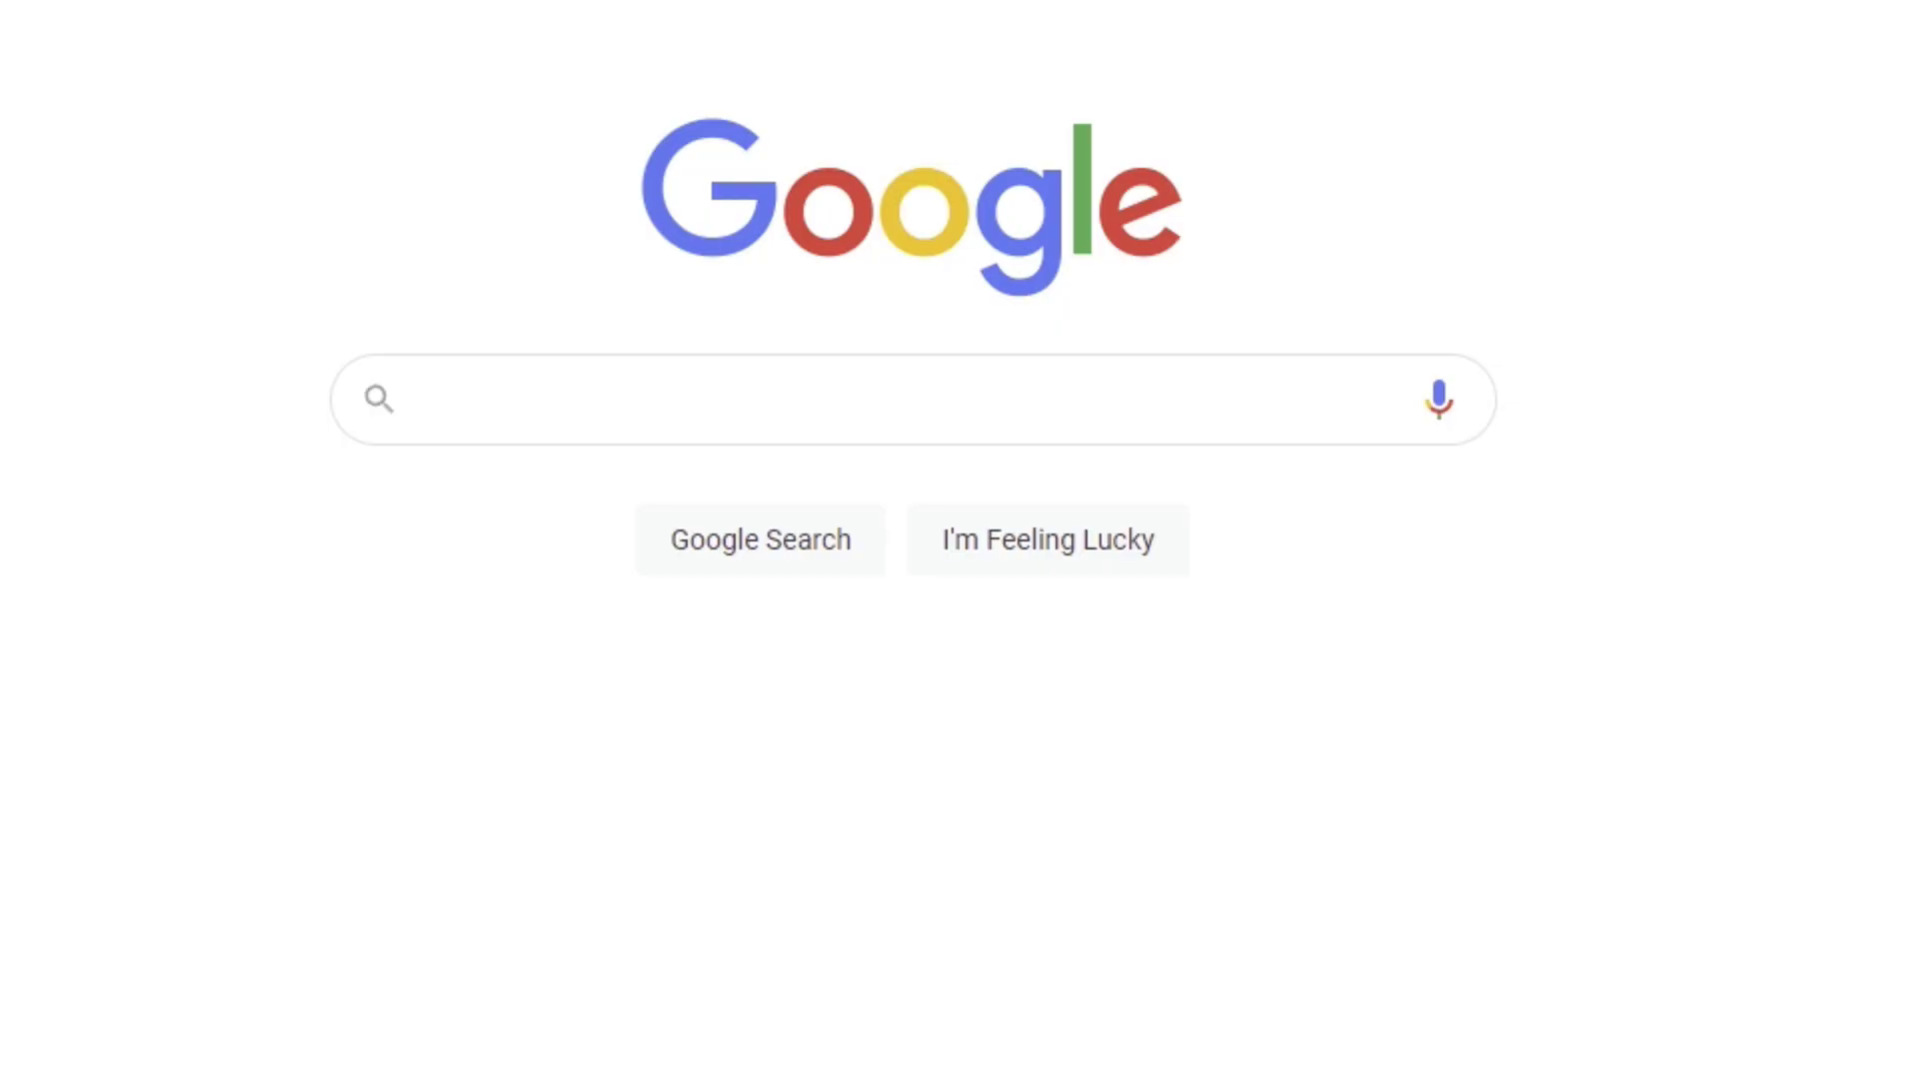
- Search Google for 'how to make videos'
{"action": "left_click", "coordinate": [1356, 388]}
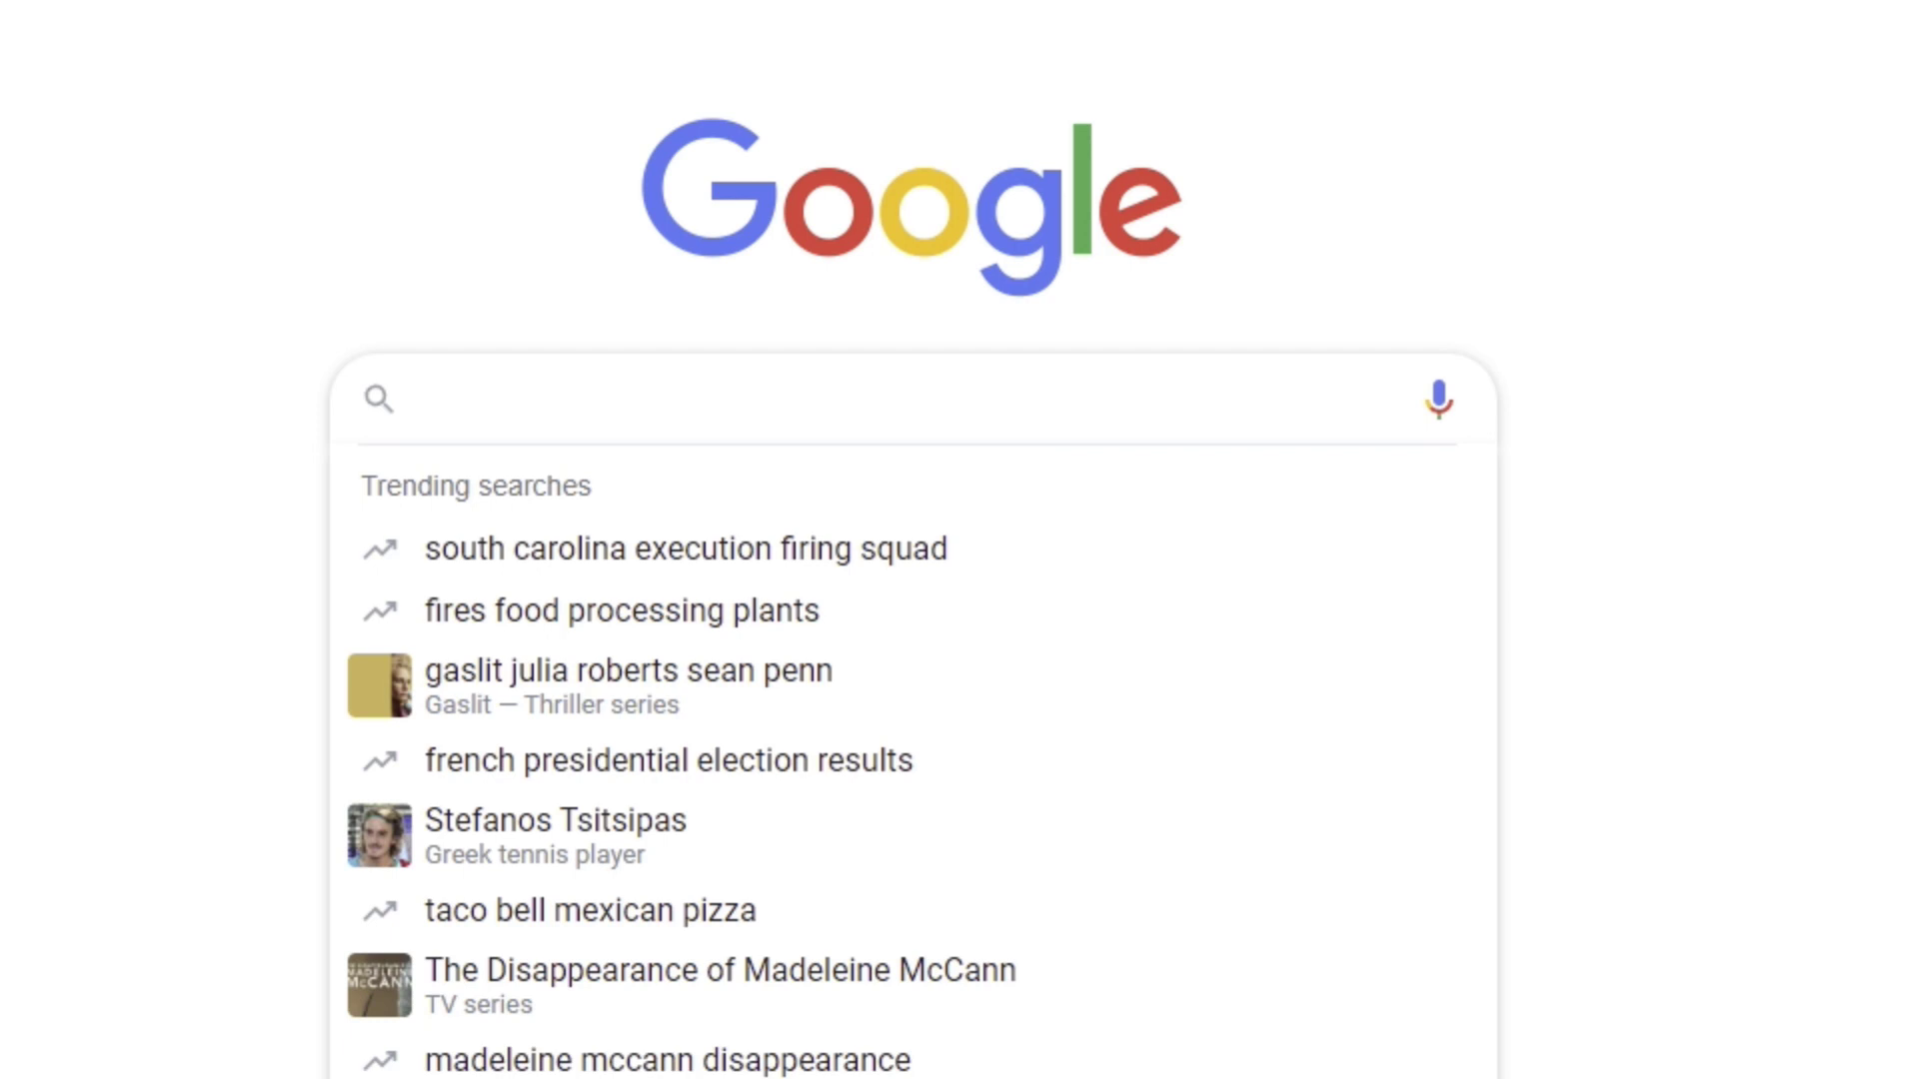
{"action": "type", "text": "how to"}
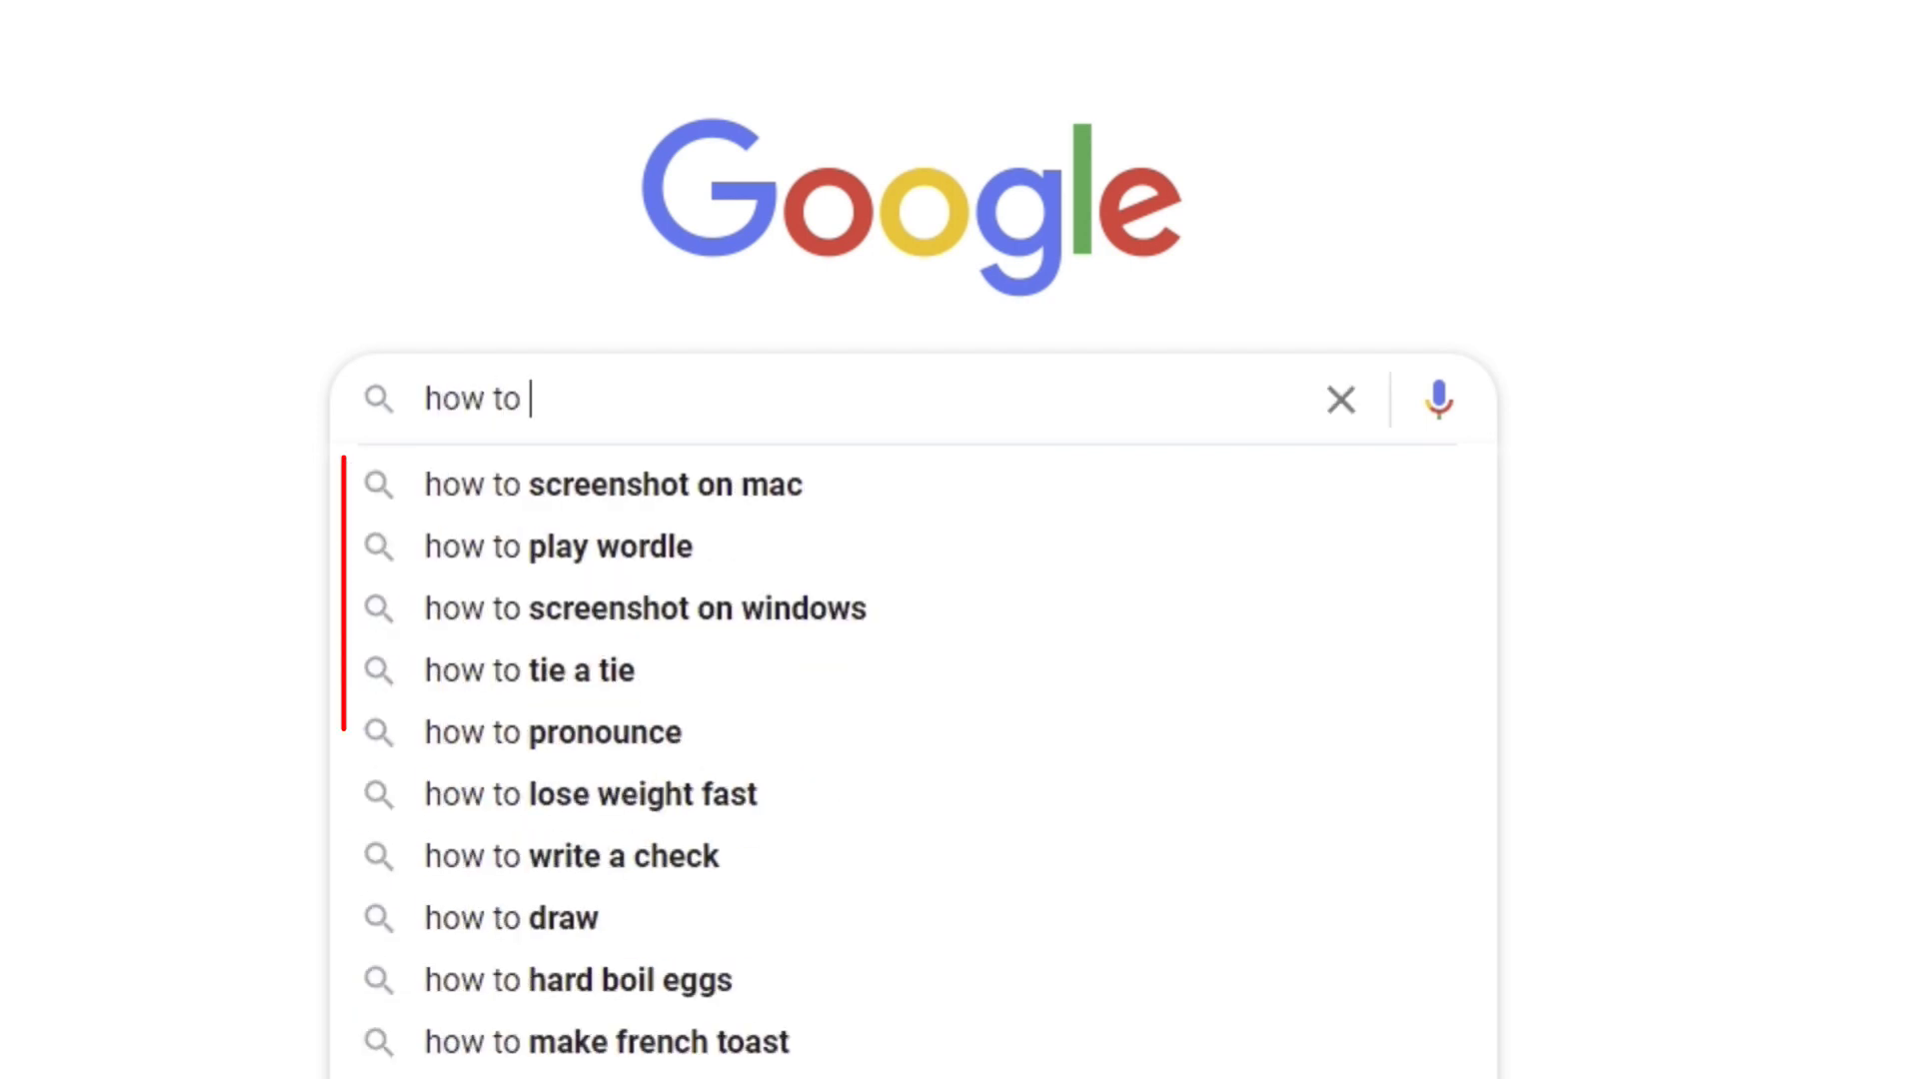
{"action": "type", "text": " make"}
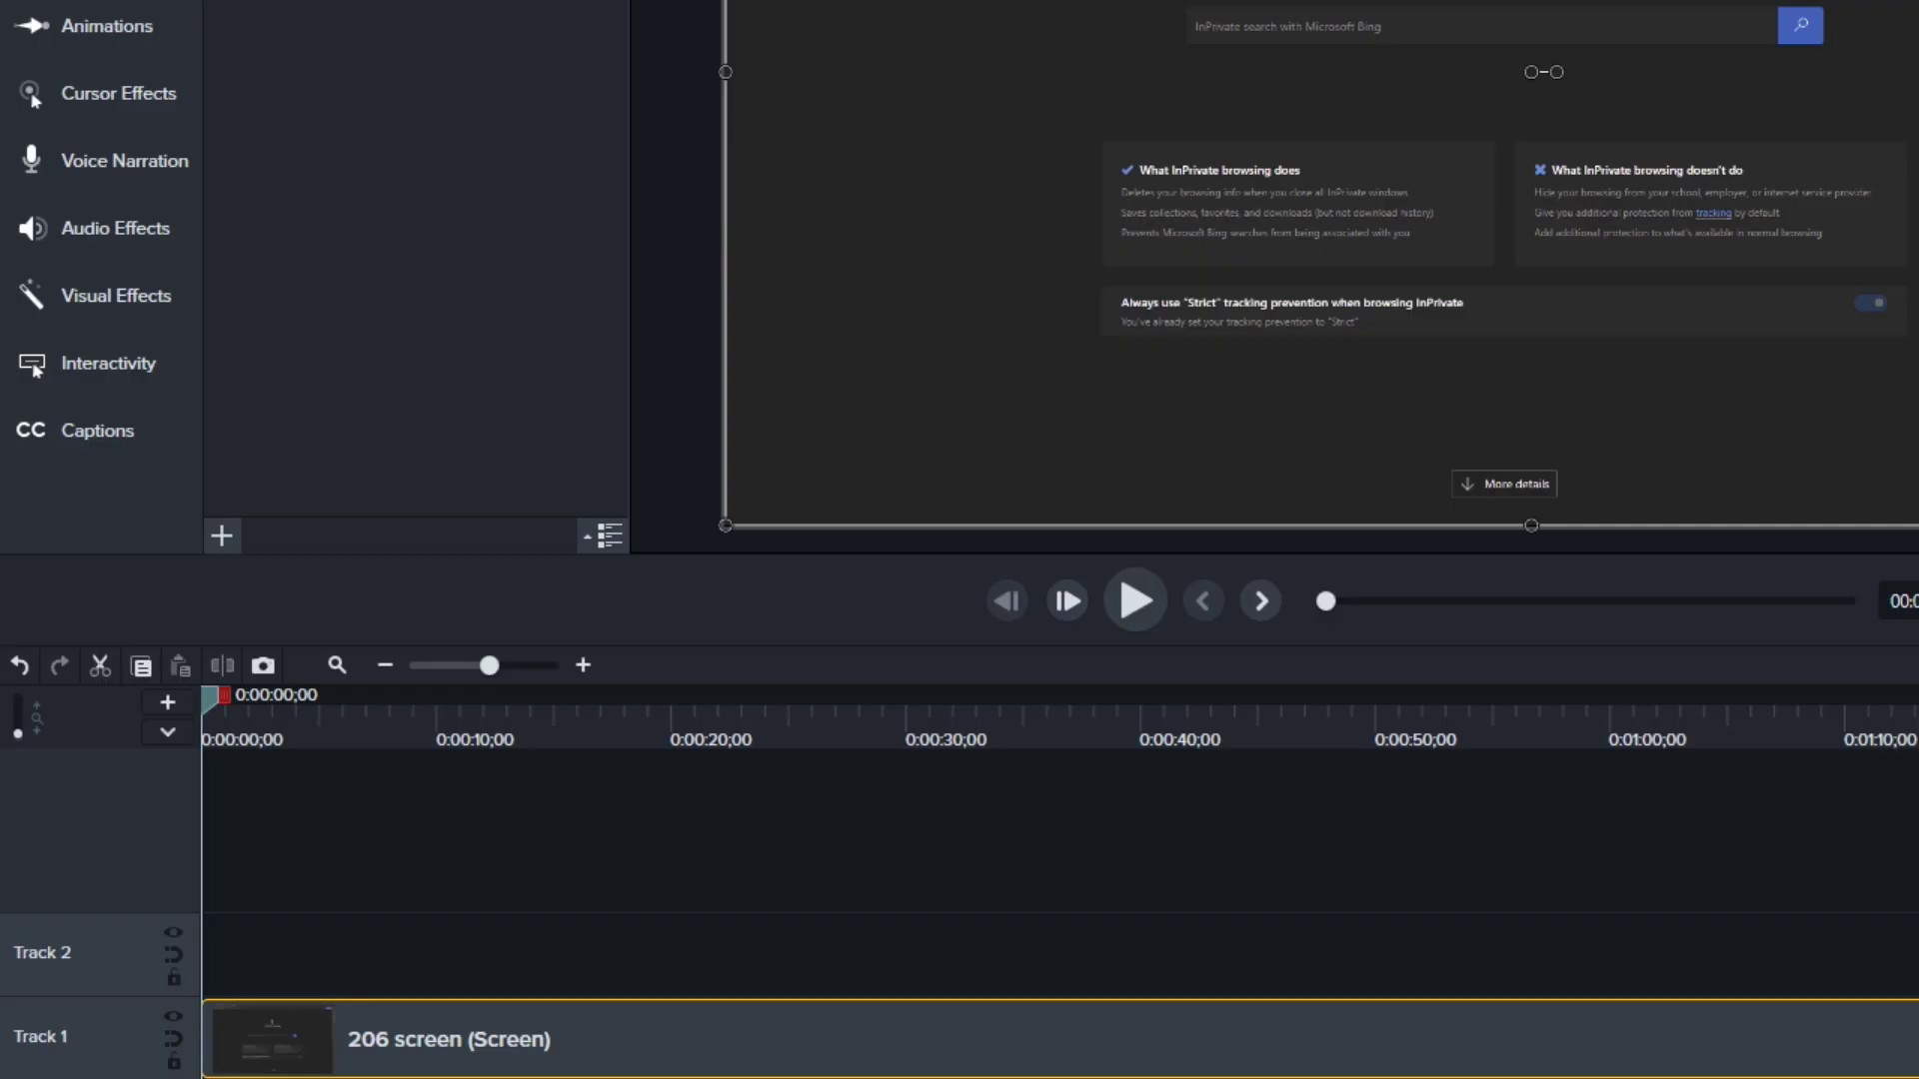
- Trim the clip's start to 0:00:31;03, undo it, and park the playhead just past the start
{"action": "left_click_drag", "start_coordinate": [210, 698], "coordinate": [941, 760]}
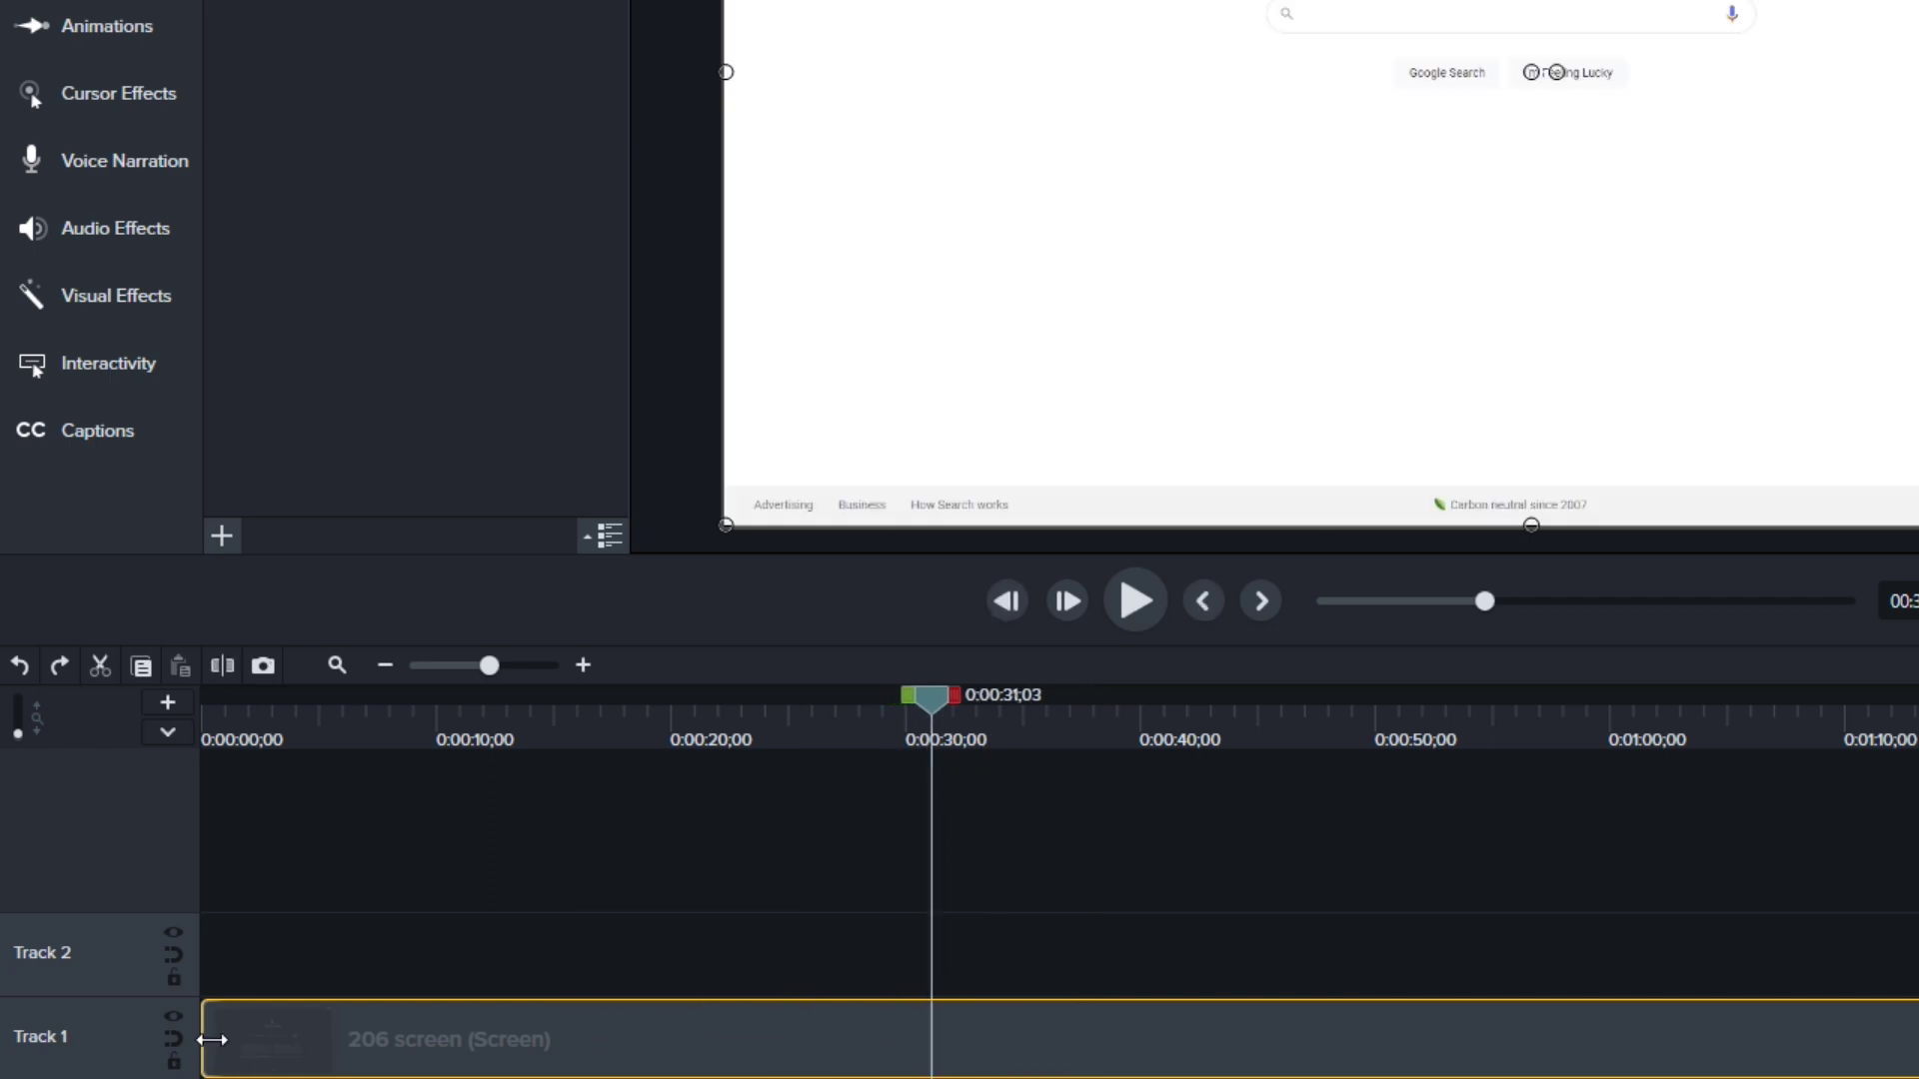
{"action": "left_click_drag", "start_coordinate": [212, 1039], "coordinate": [931, 1039]}
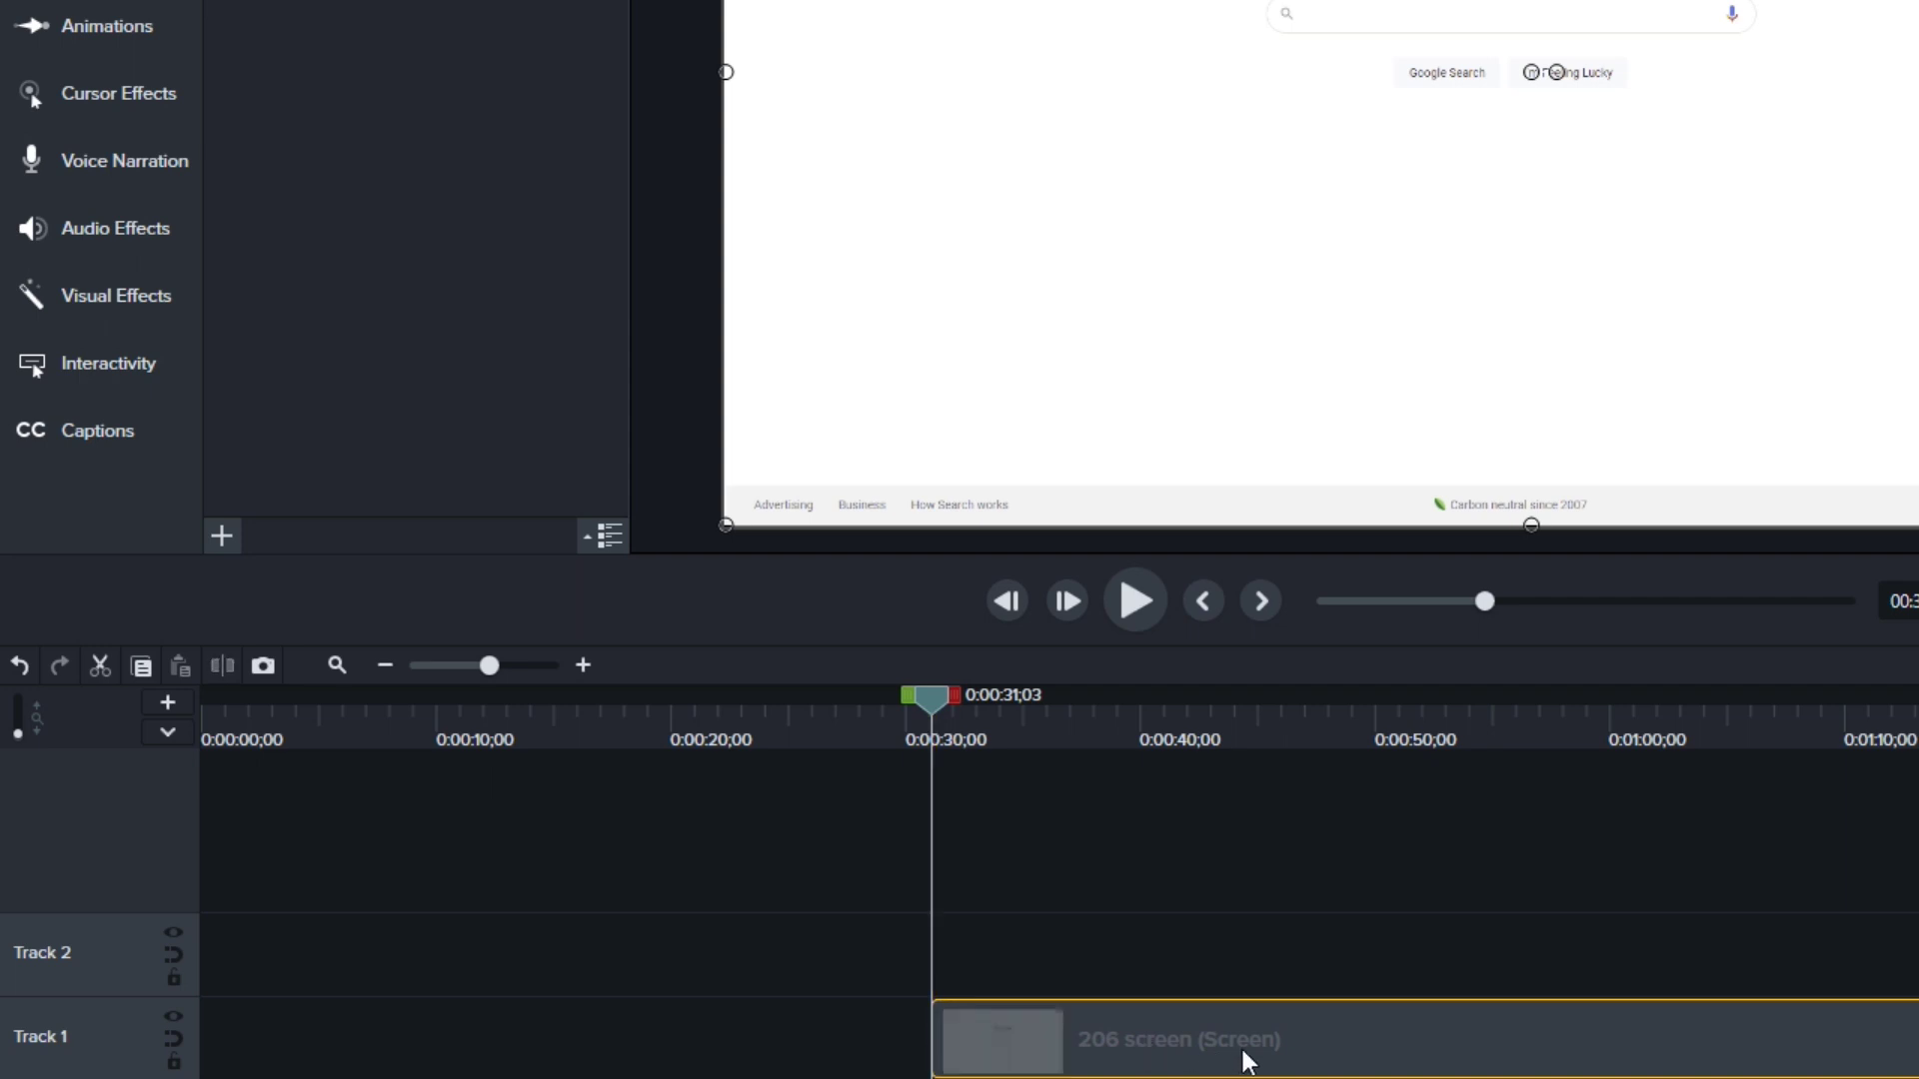
{"action": "key", "text": "ctrl+z"}
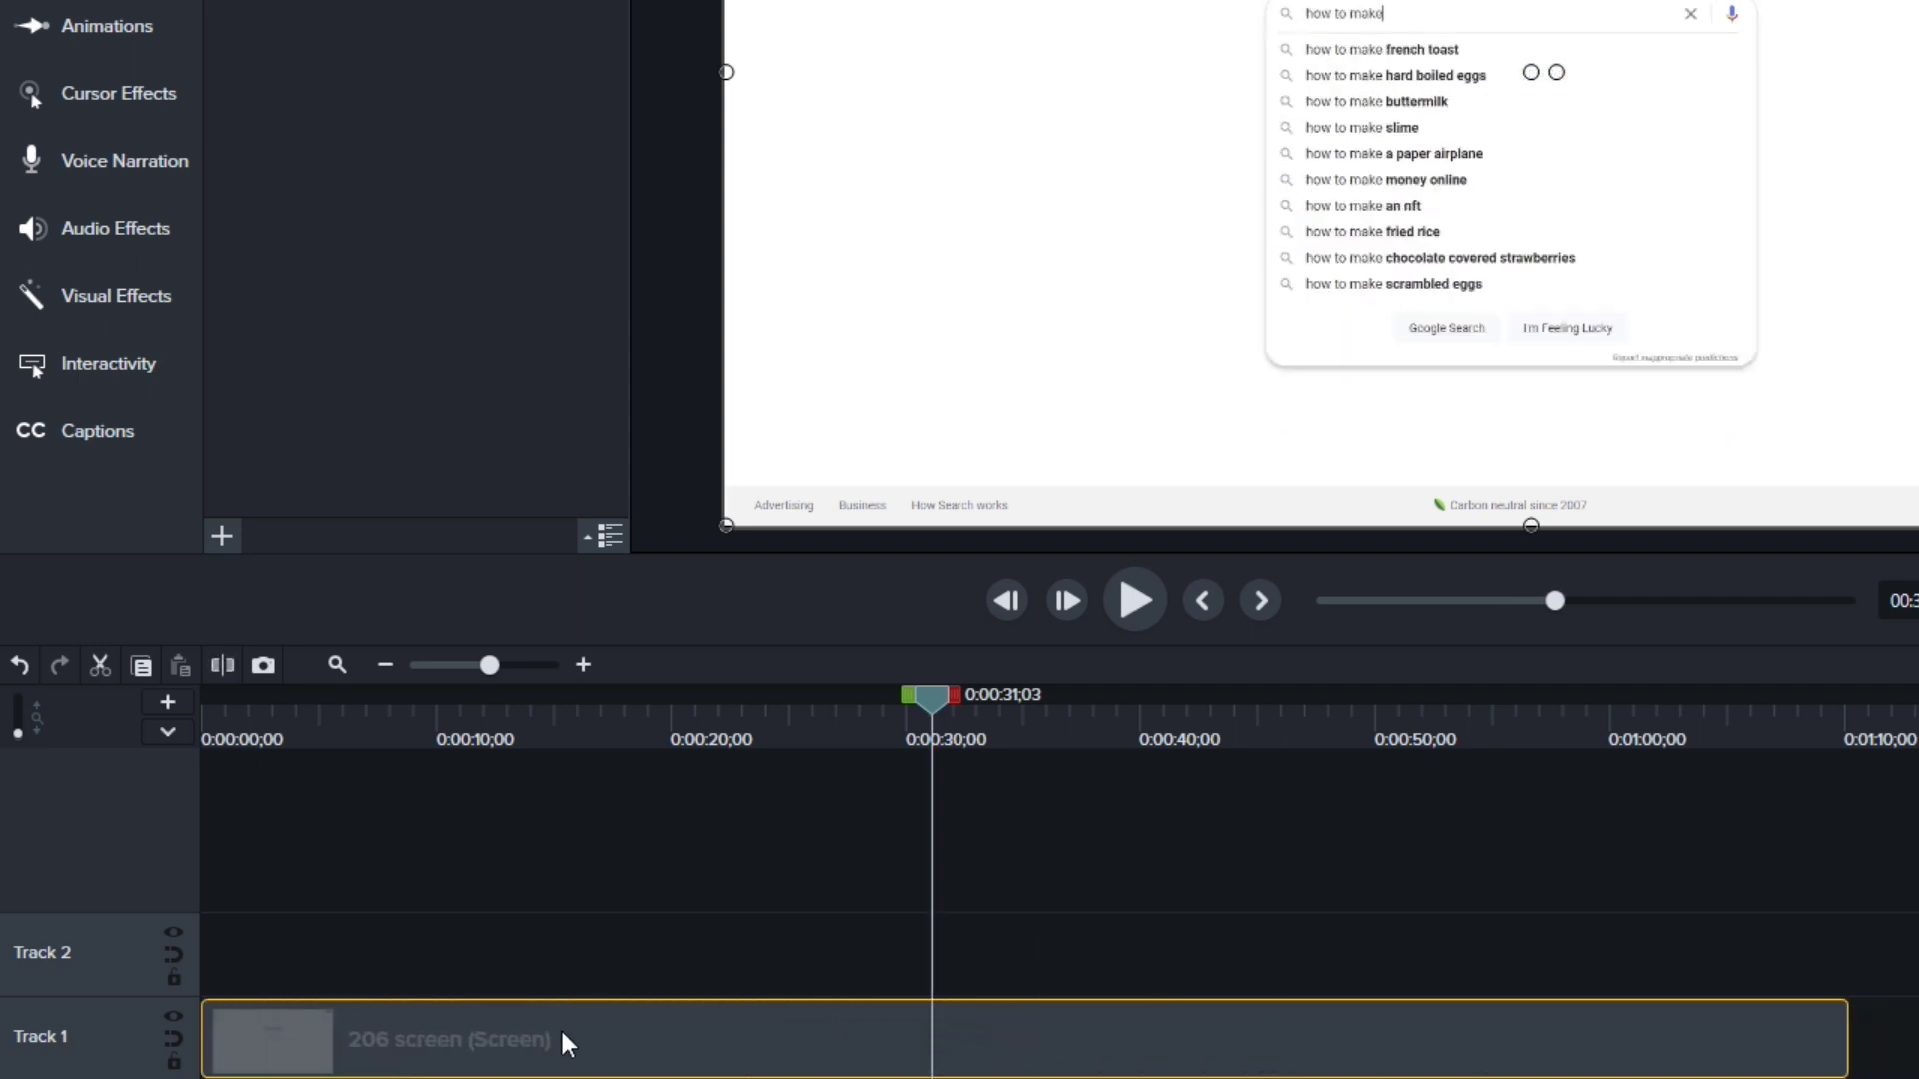
{"action": "key", "text": "ctrl+Home"}
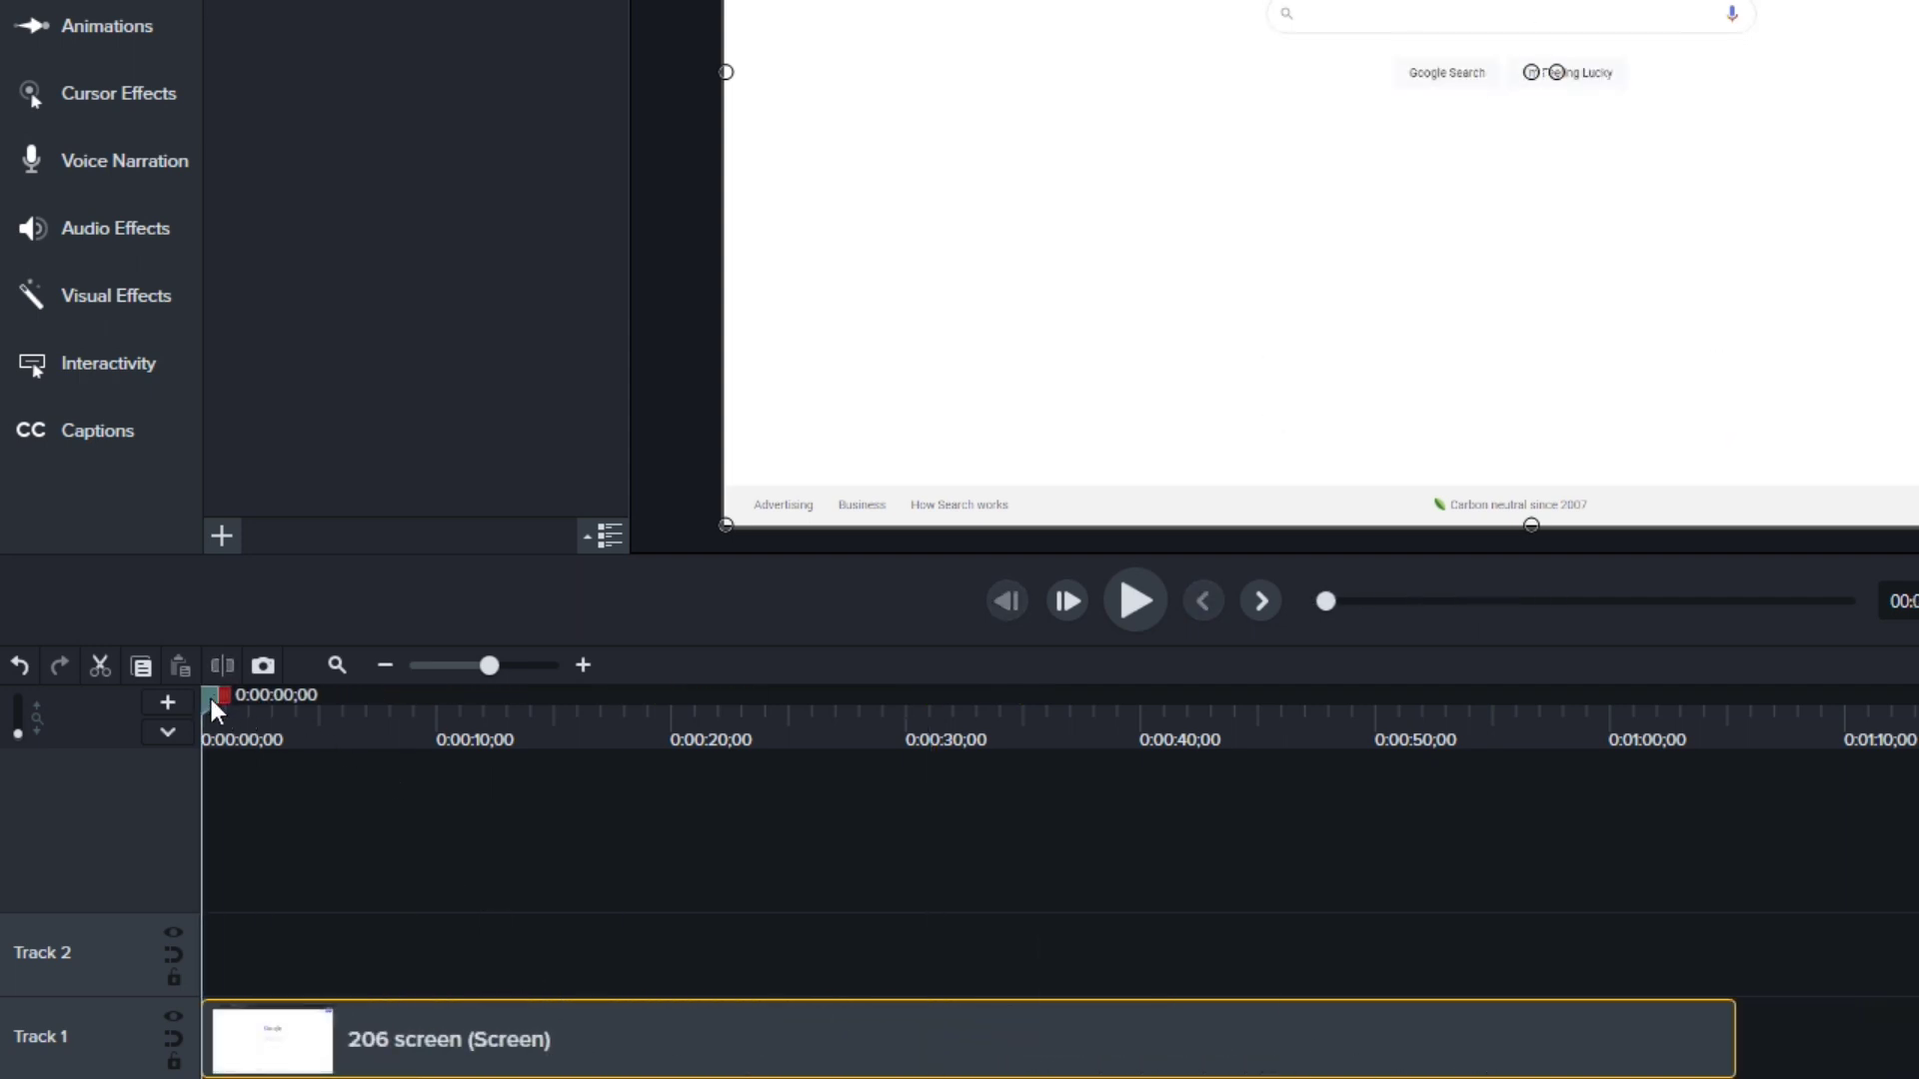
{"action": "left_click_drag", "start_coordinate": [214, 700], "coordinate": [241, 704]}
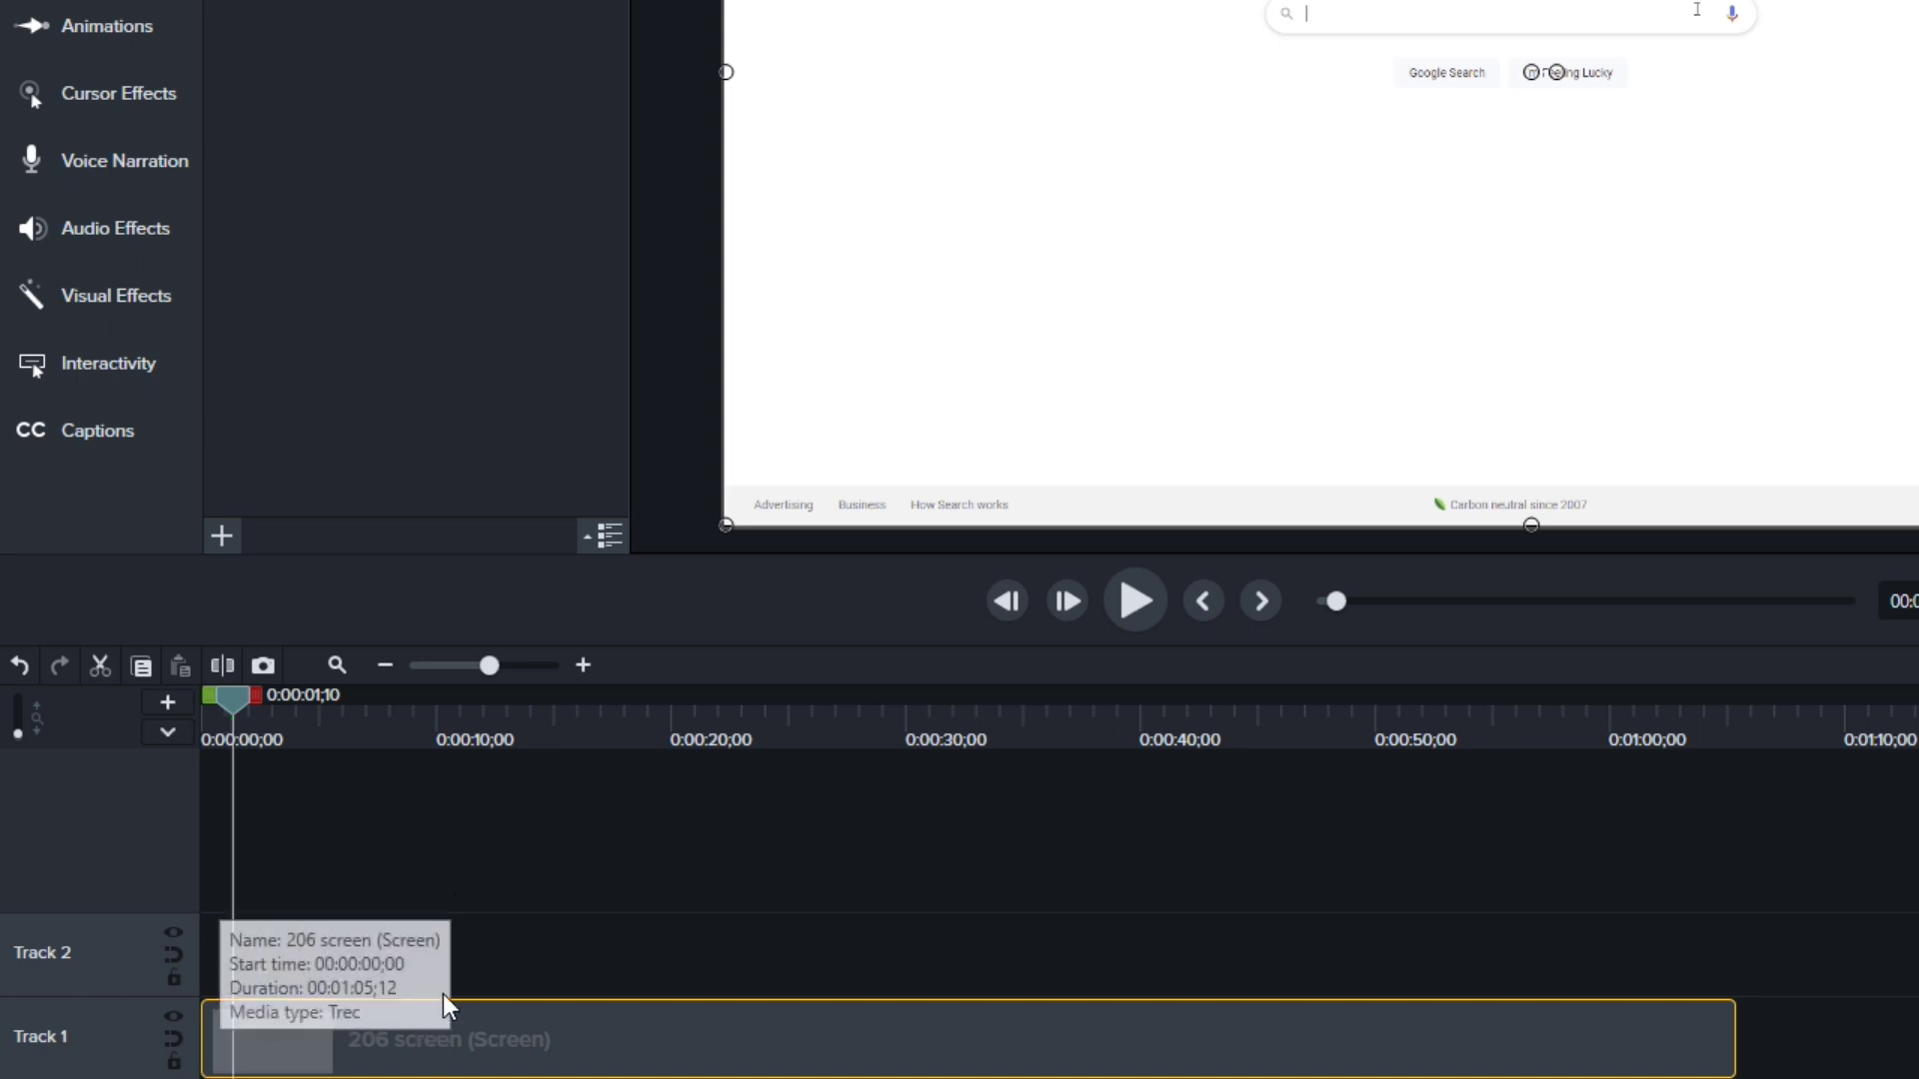
- Split the recording at the playhead and move the short opening piece onto Track 2
{"action": "key", "text": "s"}
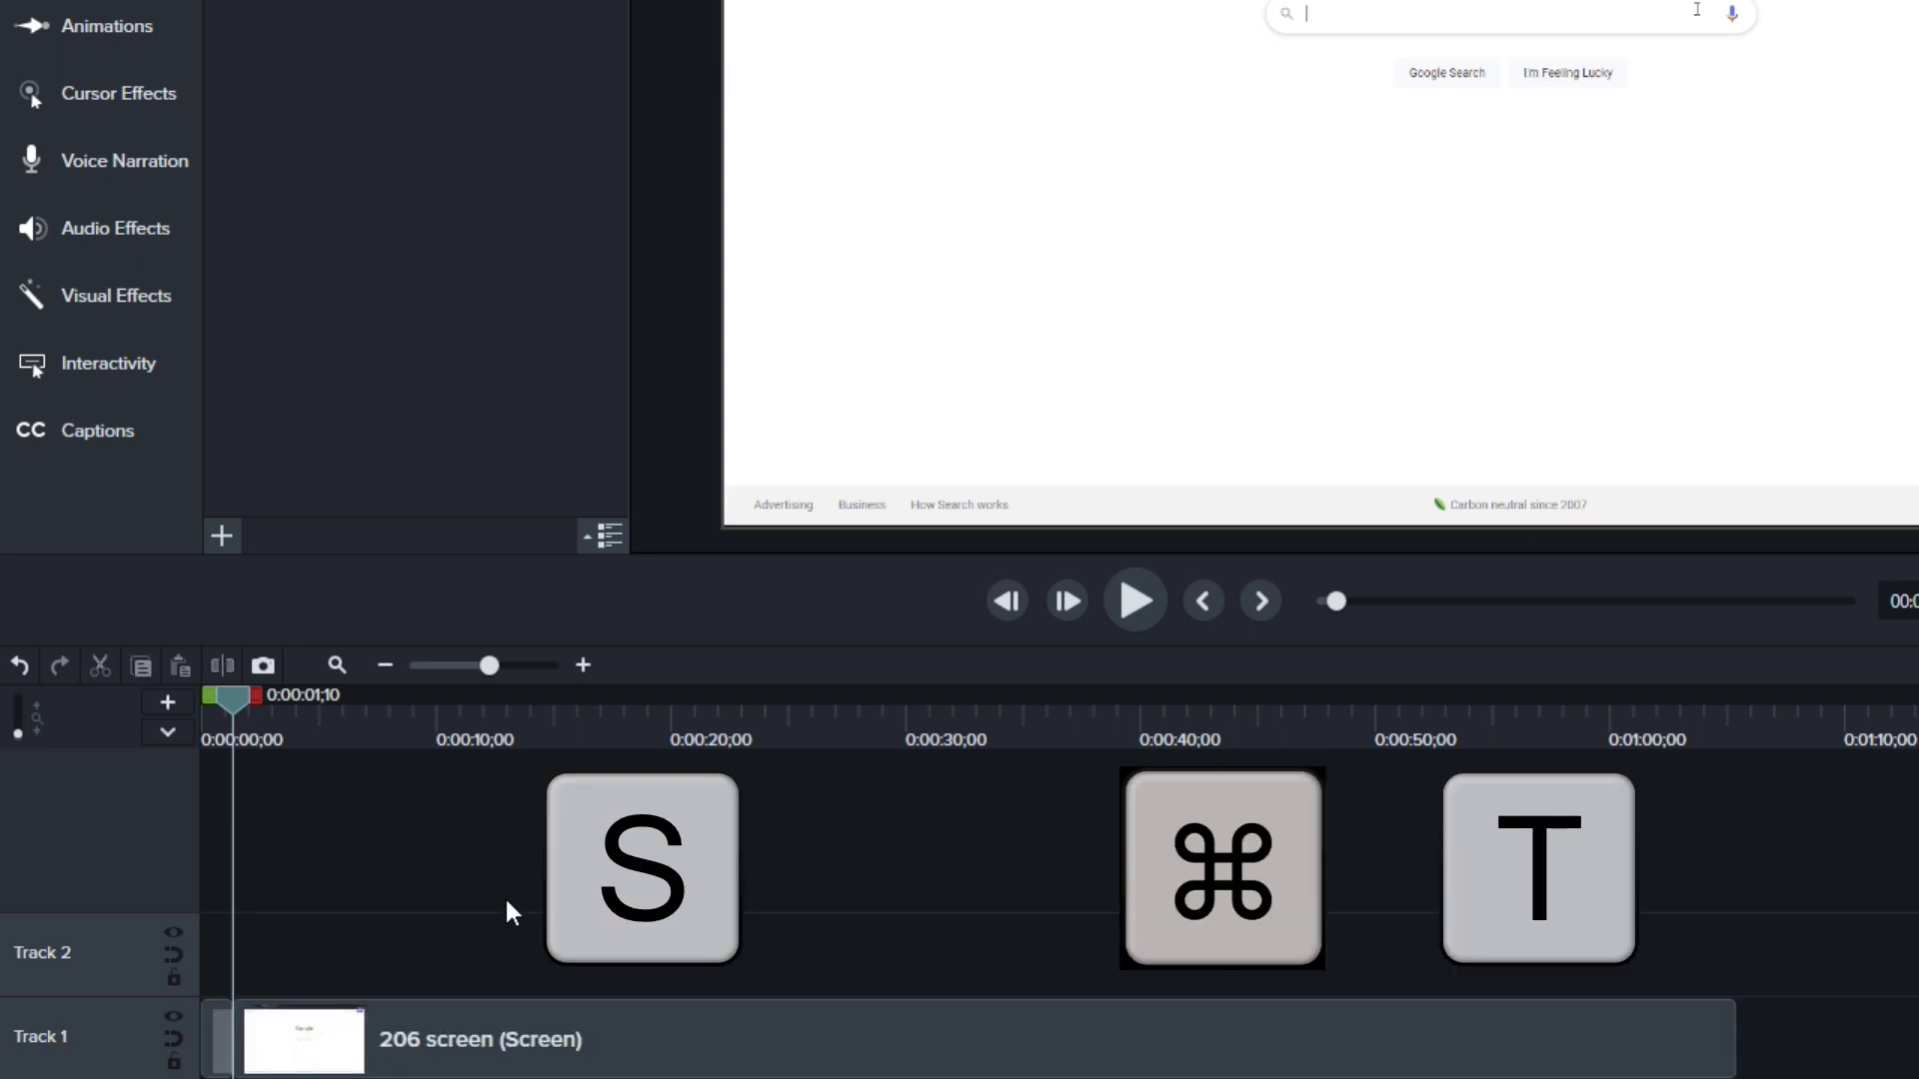
{"action": "left_click", "coordinate": [213, 1032]}
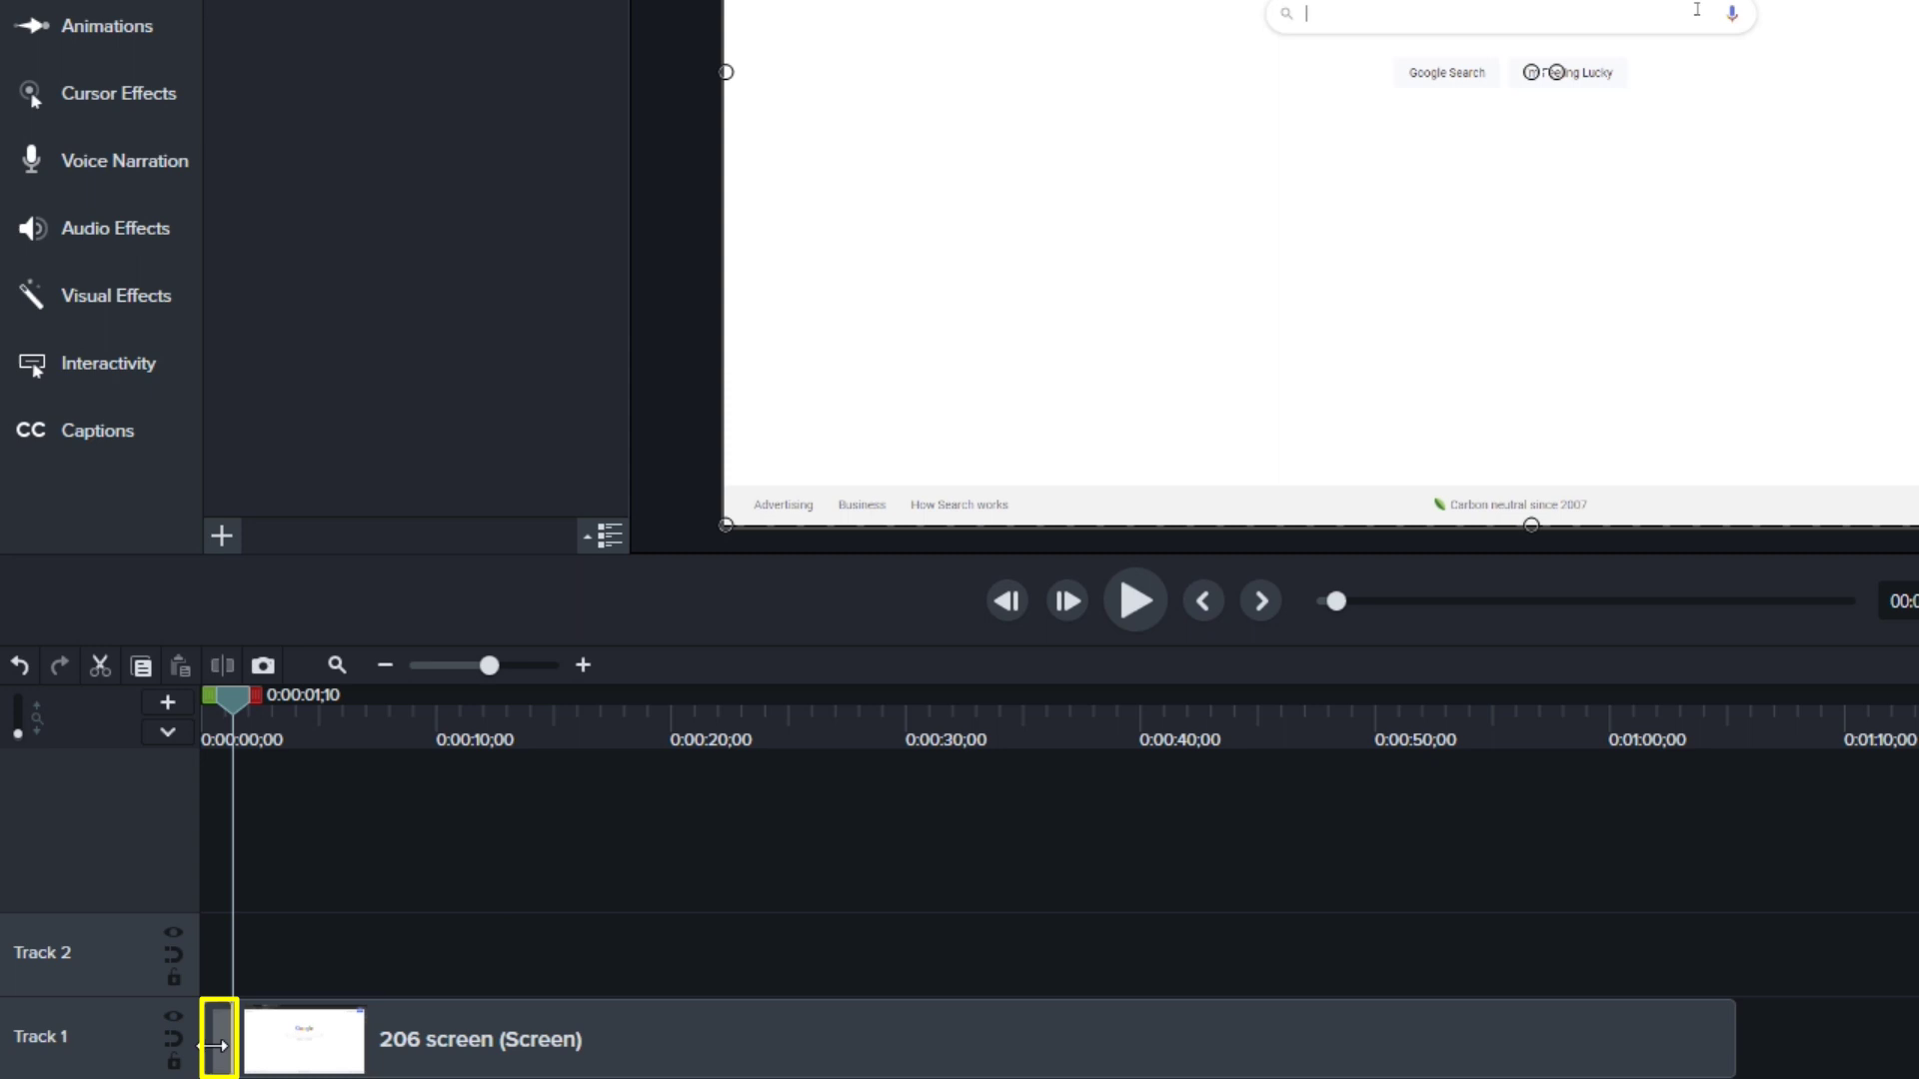
{"action": "left_click_drag", "start_coordinate": [212, 1045], "coordinate": [208, 960]}
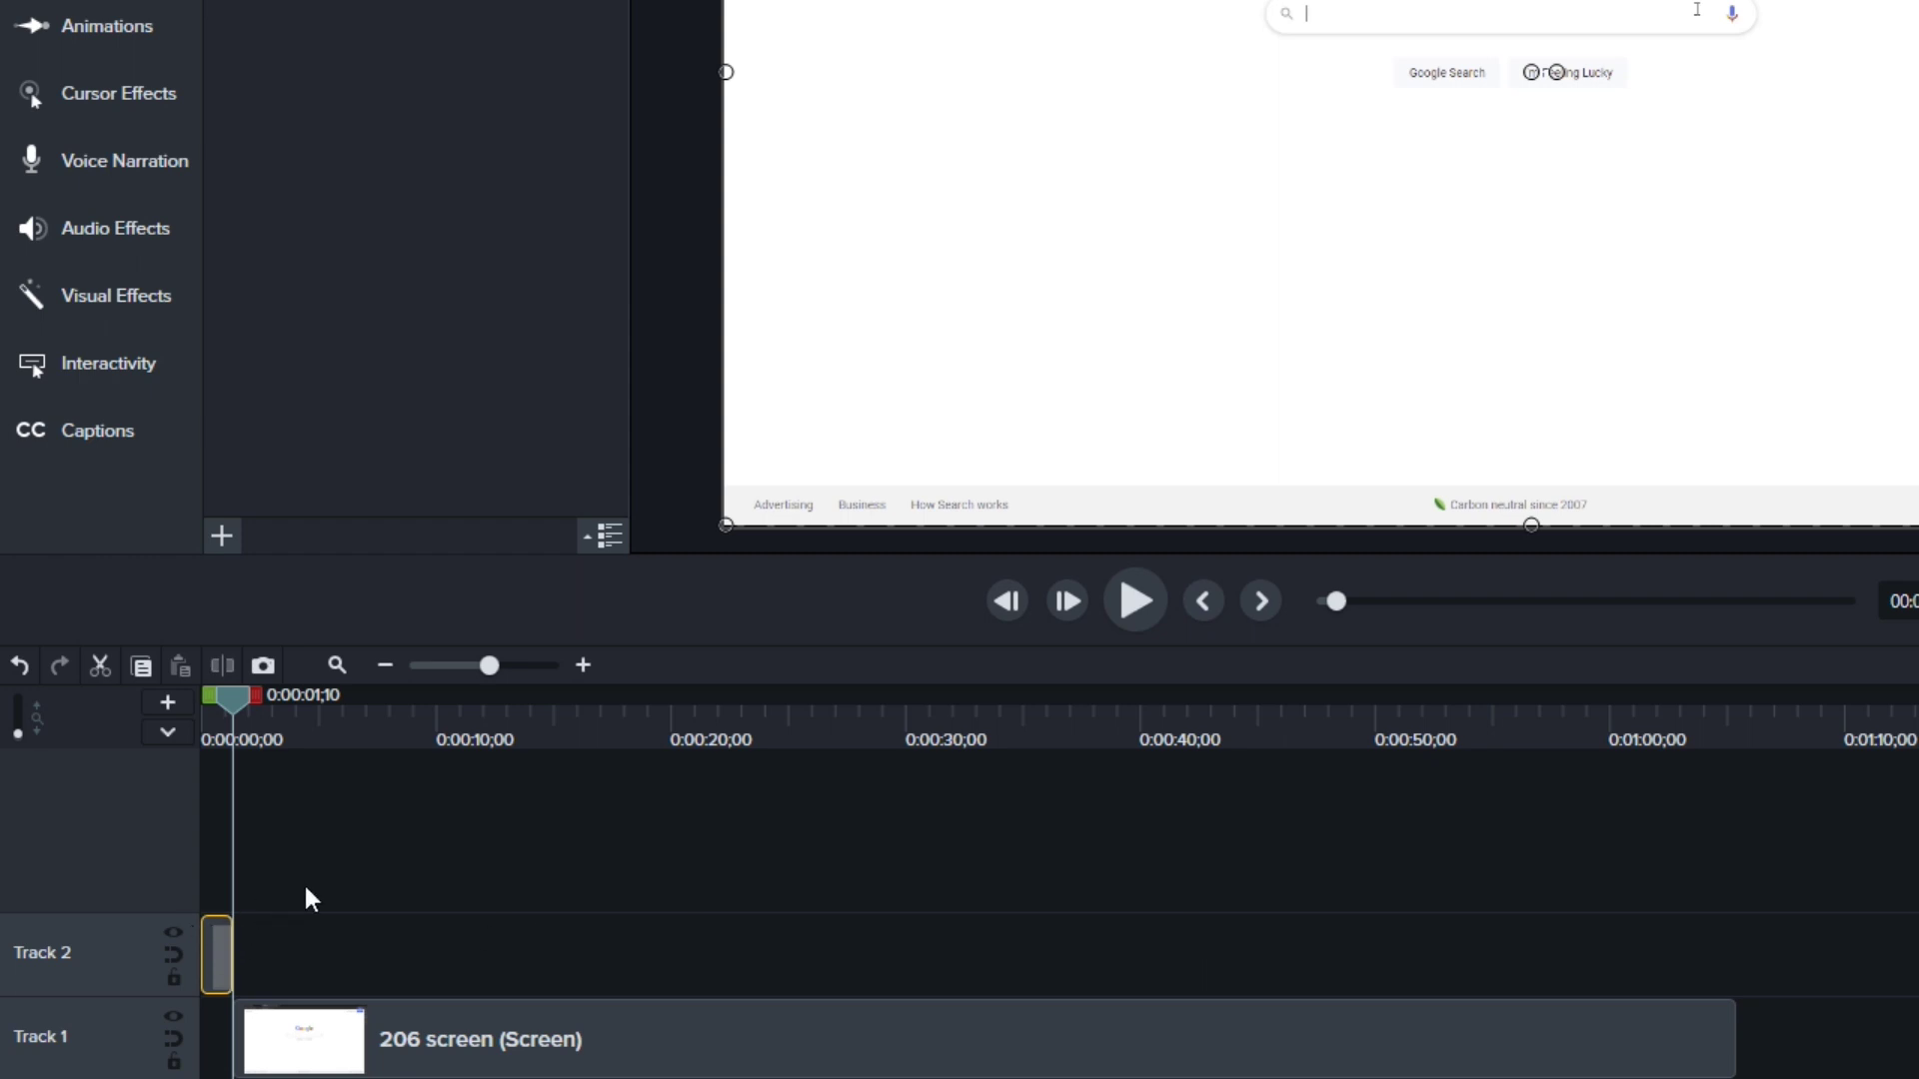
- Extend the Track 2 piece as a freeze frame to about 1:01 and preview near 0:59
{"action": "key", "text": "alt"}
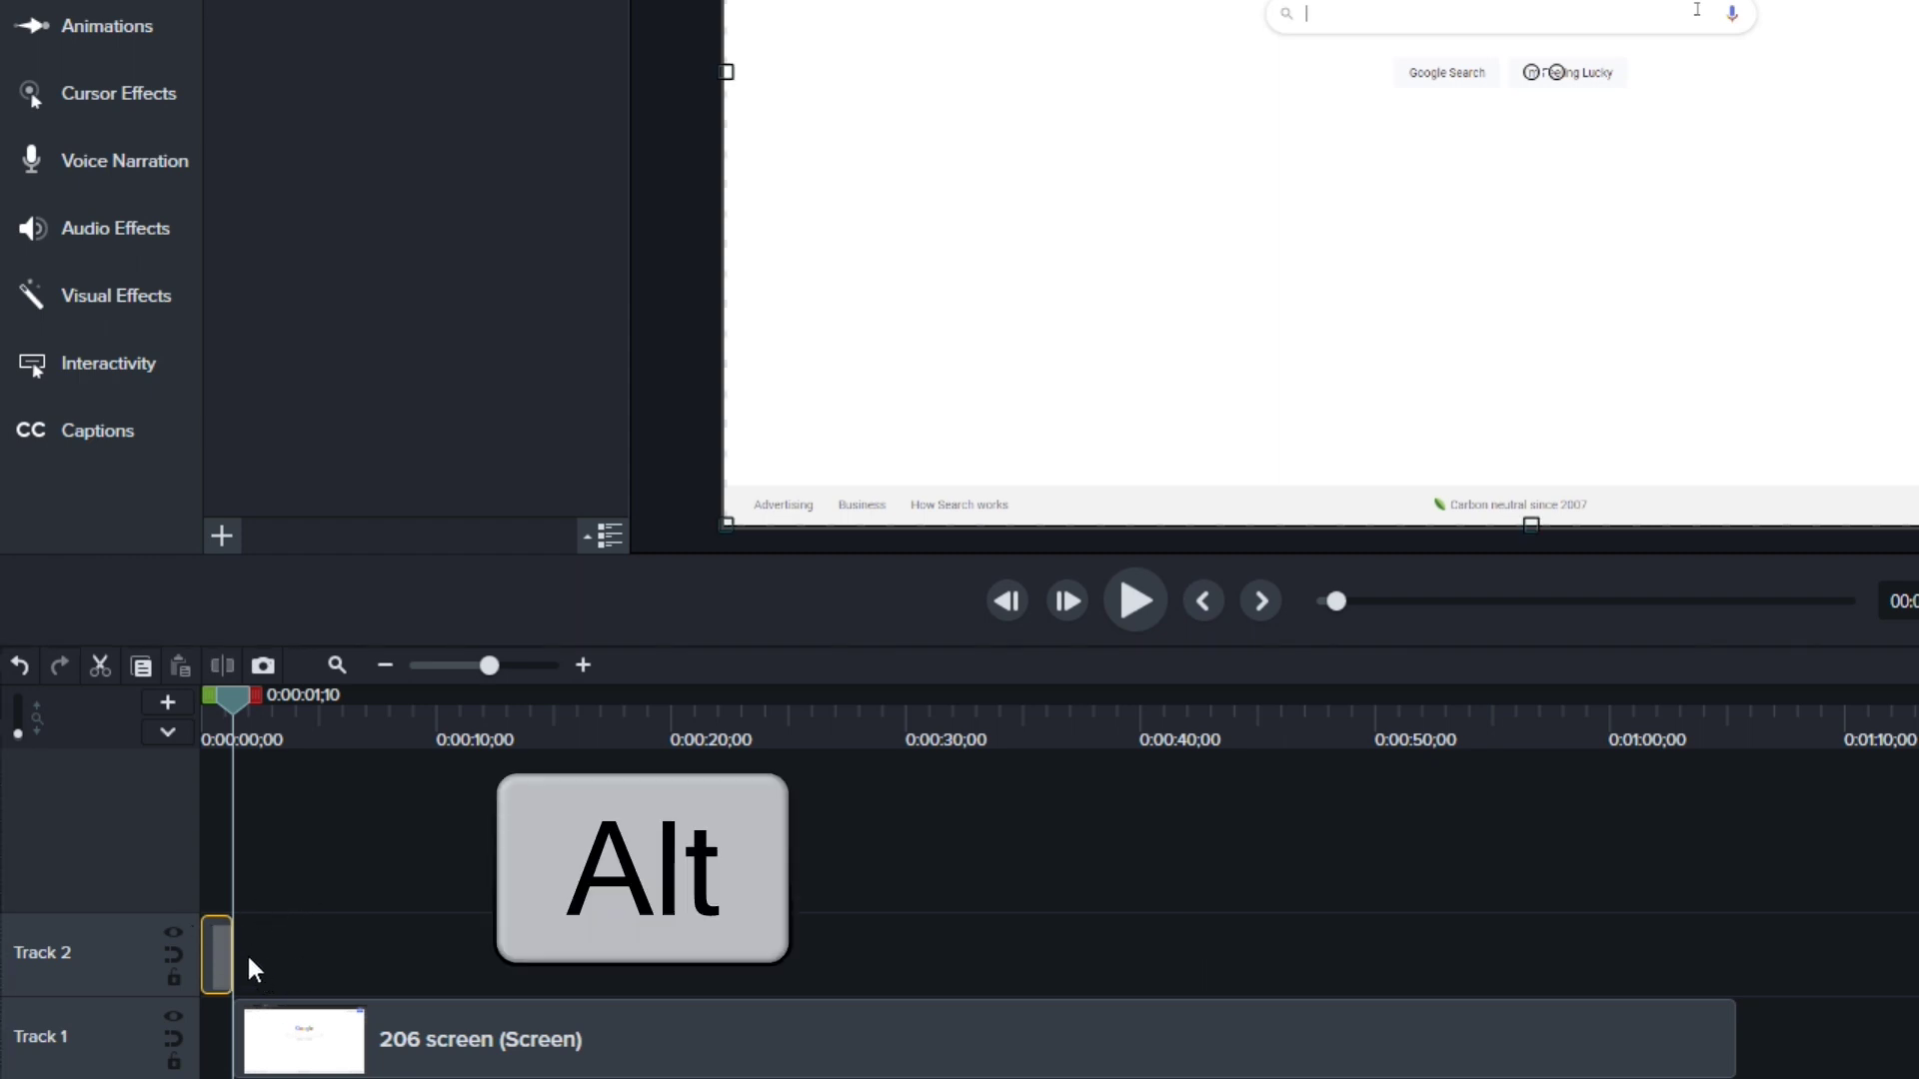
{"action": "key", "text": "alt"}
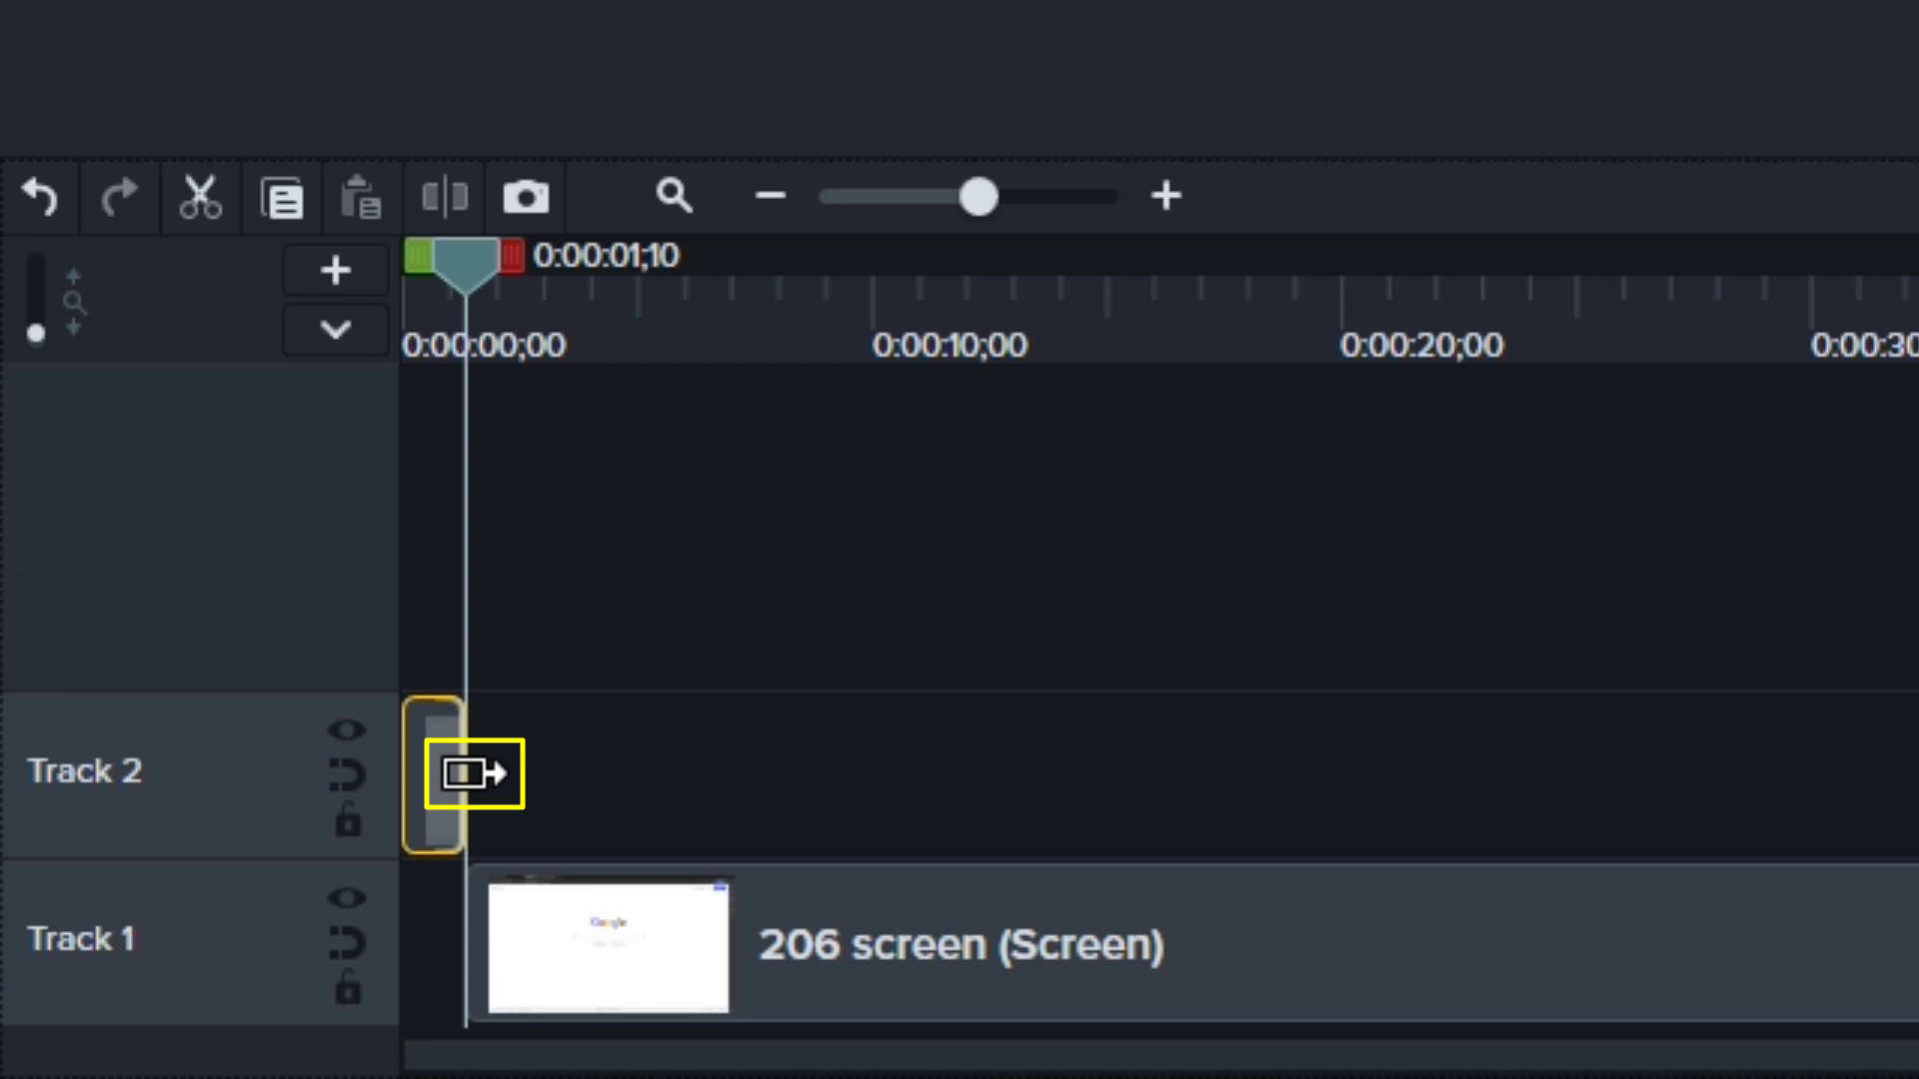
{"action": "left_click_drag", "start_coordinate": [475, 772], "coordinate": [1918, 791]}
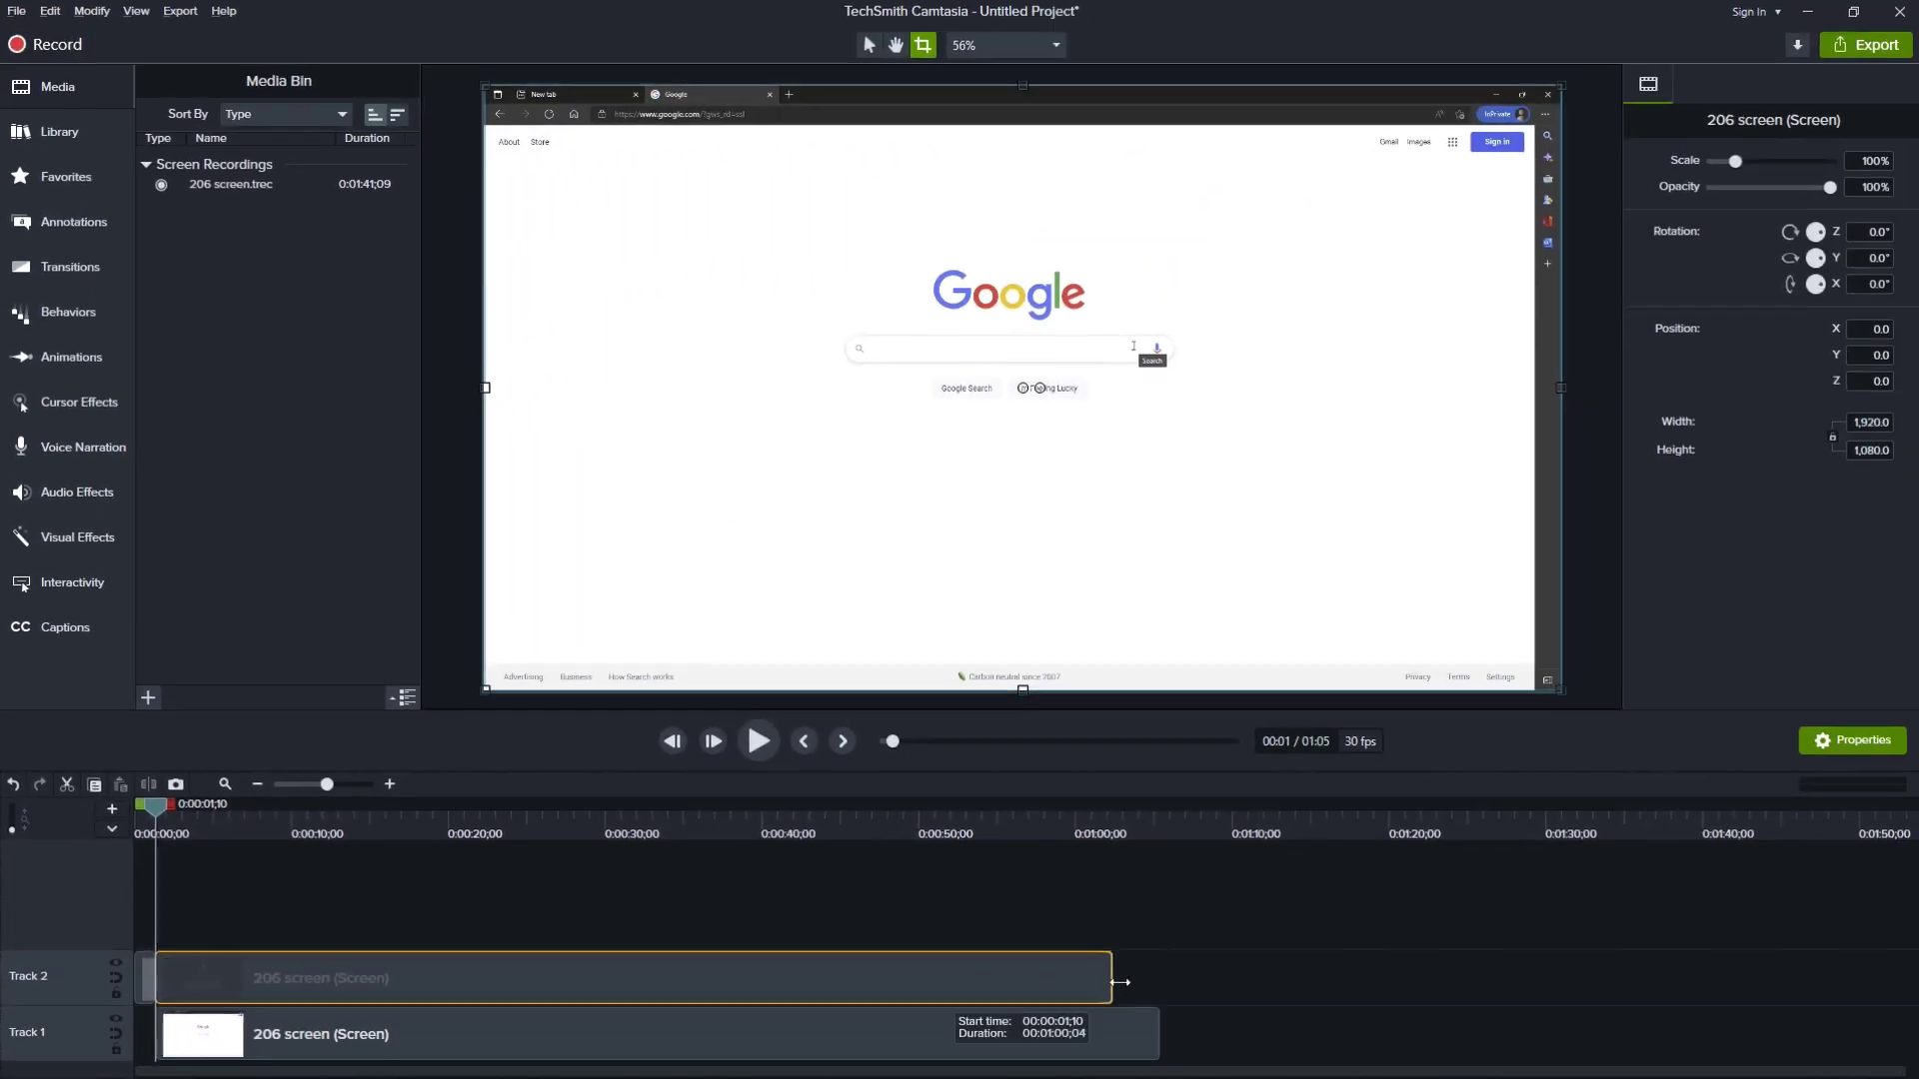
{"action": "left_click_drag", "start_coordinate": [1119, 982], "coordinate": [1160, 982]}
{"action": "left_click_drag", "start_coordinate": [250, 820], "coordinate": [160, 837]}
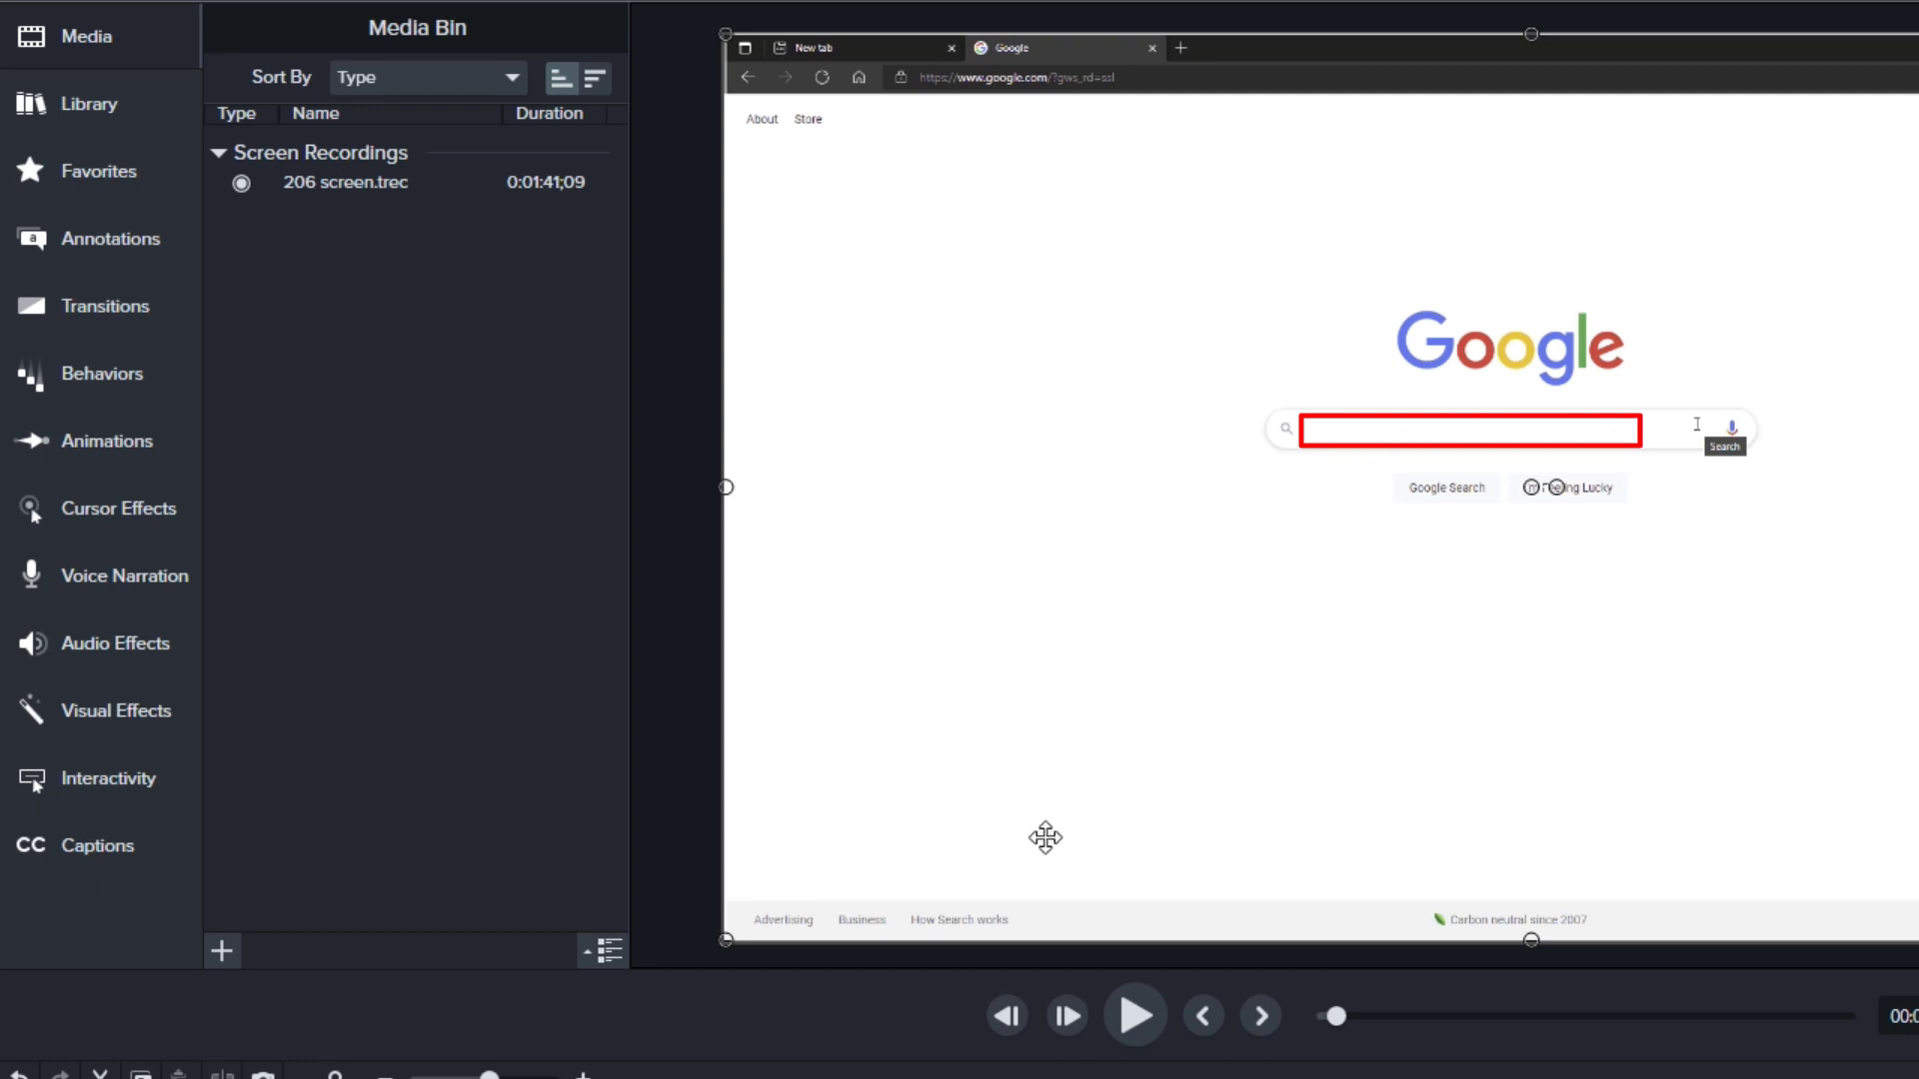
- Add a black rectangle shape annotation to the canvas
{"action": "left_click", "coordinate": [72, 261]}
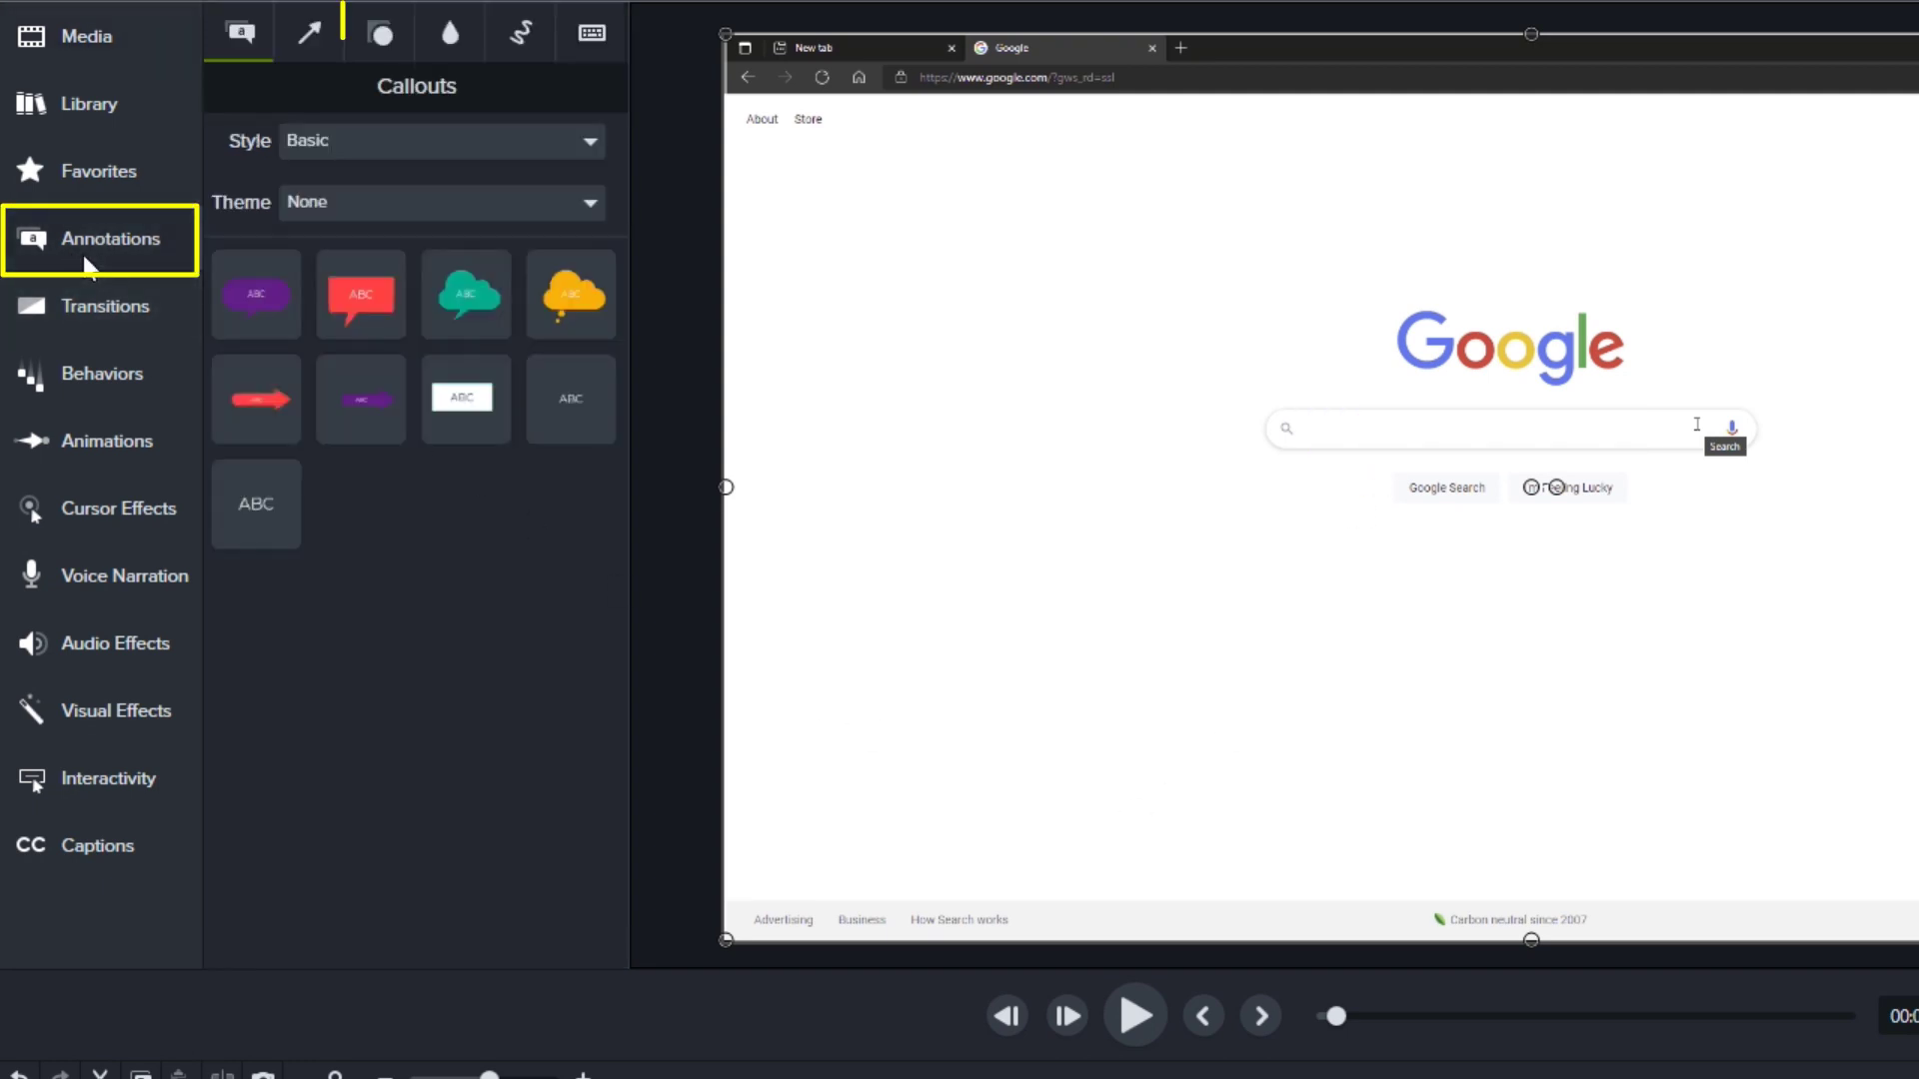
{"action": "left_click", "coordinate": [379, 32]}
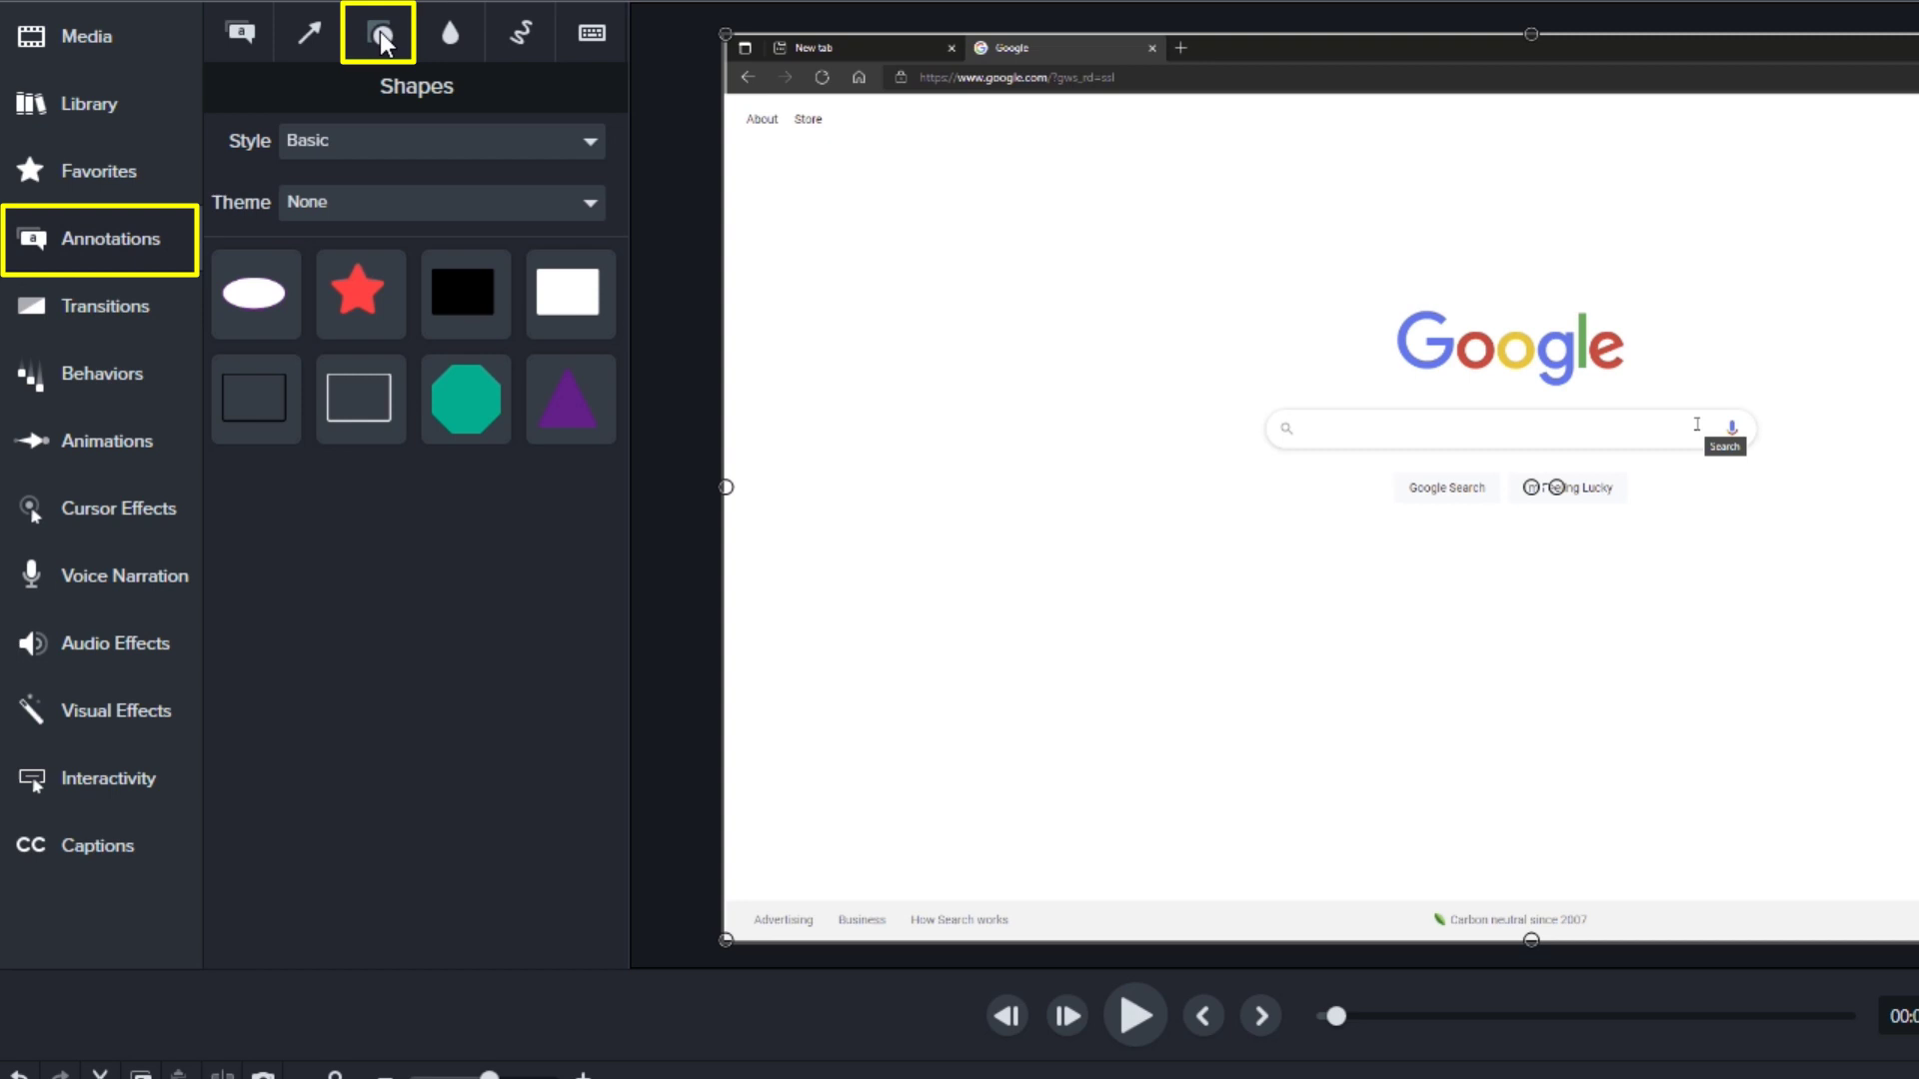
{"action": "left_click_drag", "start_coordinate": [460, 288], "coordinate": [1397, 492]}
- Resize the rectangle into a bar over the search box and lengthen its Track 3 clip to match
{"action": "left_click_drag", "start_coordinate": [1499, 563], "coordinate": [1561, 447]}
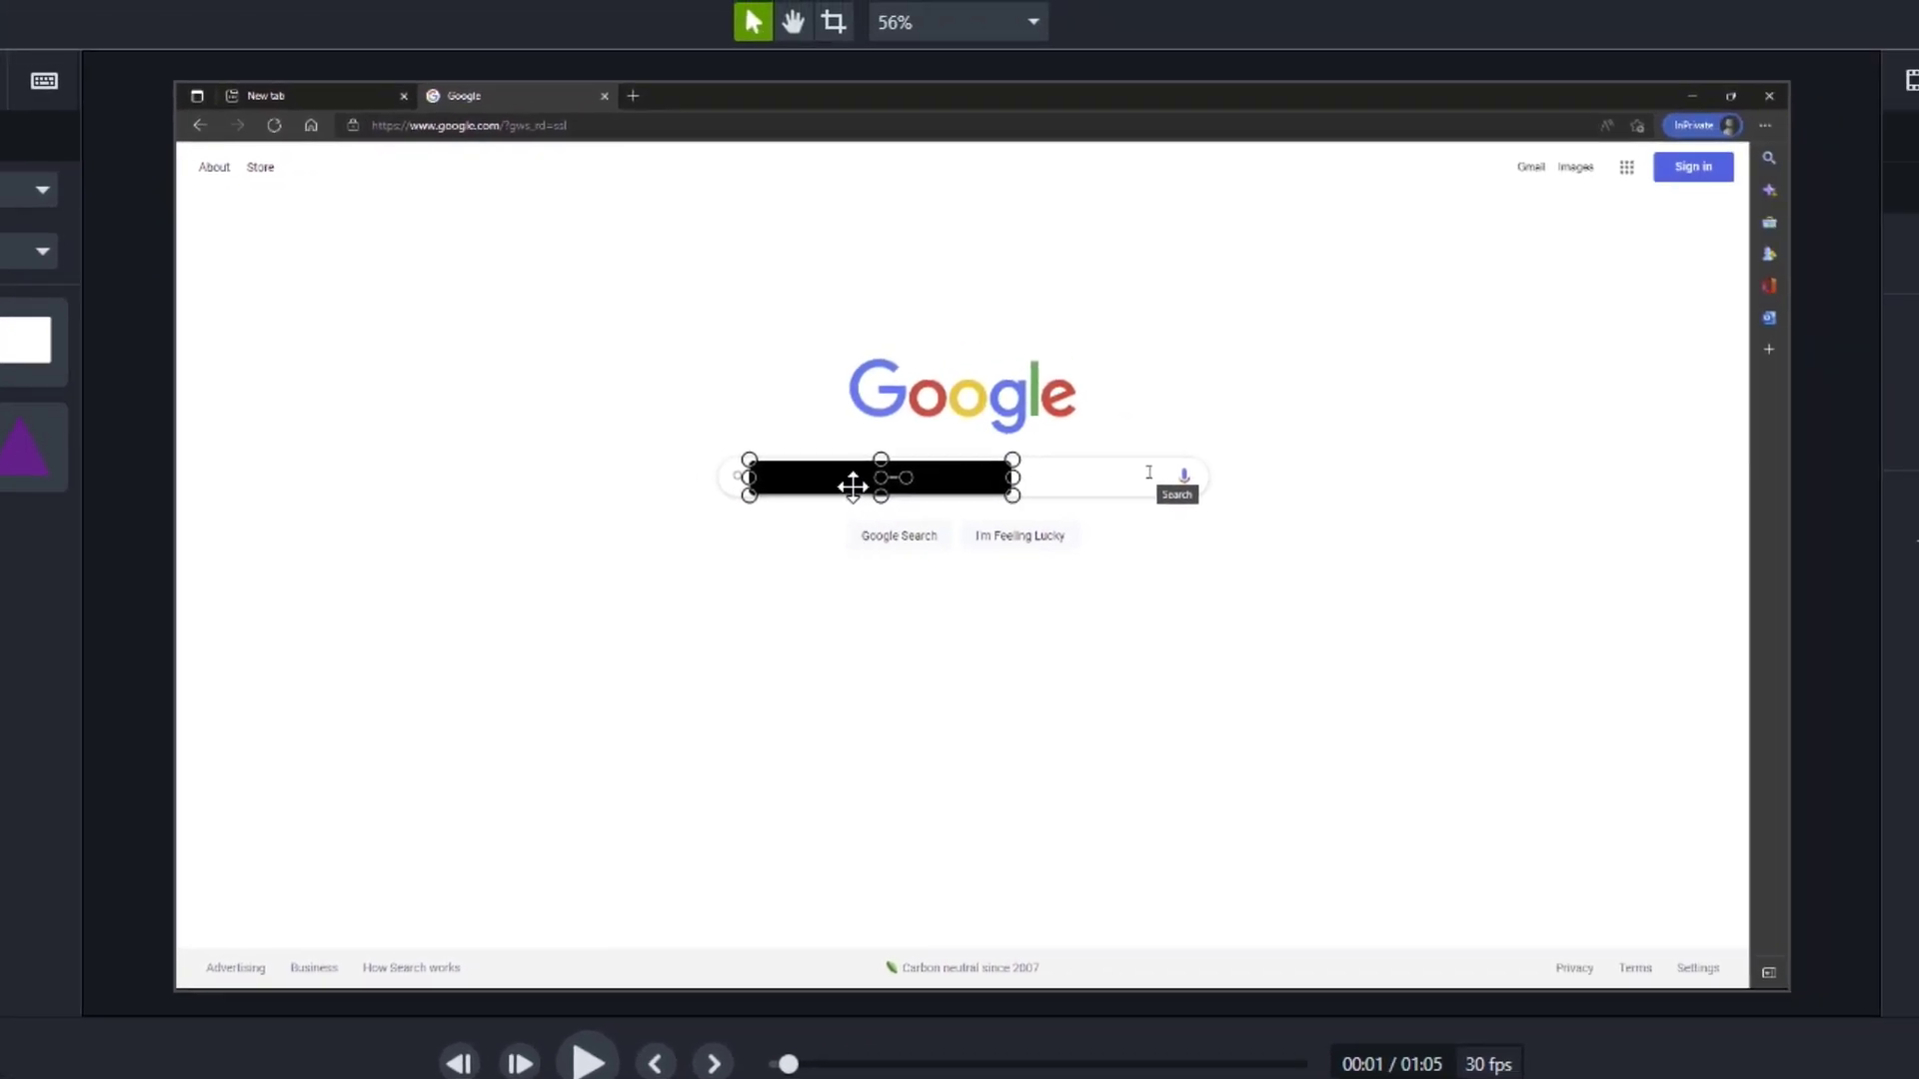
{"action": "scroll", "coordinate": [844, 476], "scroll_direction": "up", "scroll_amount": 6}
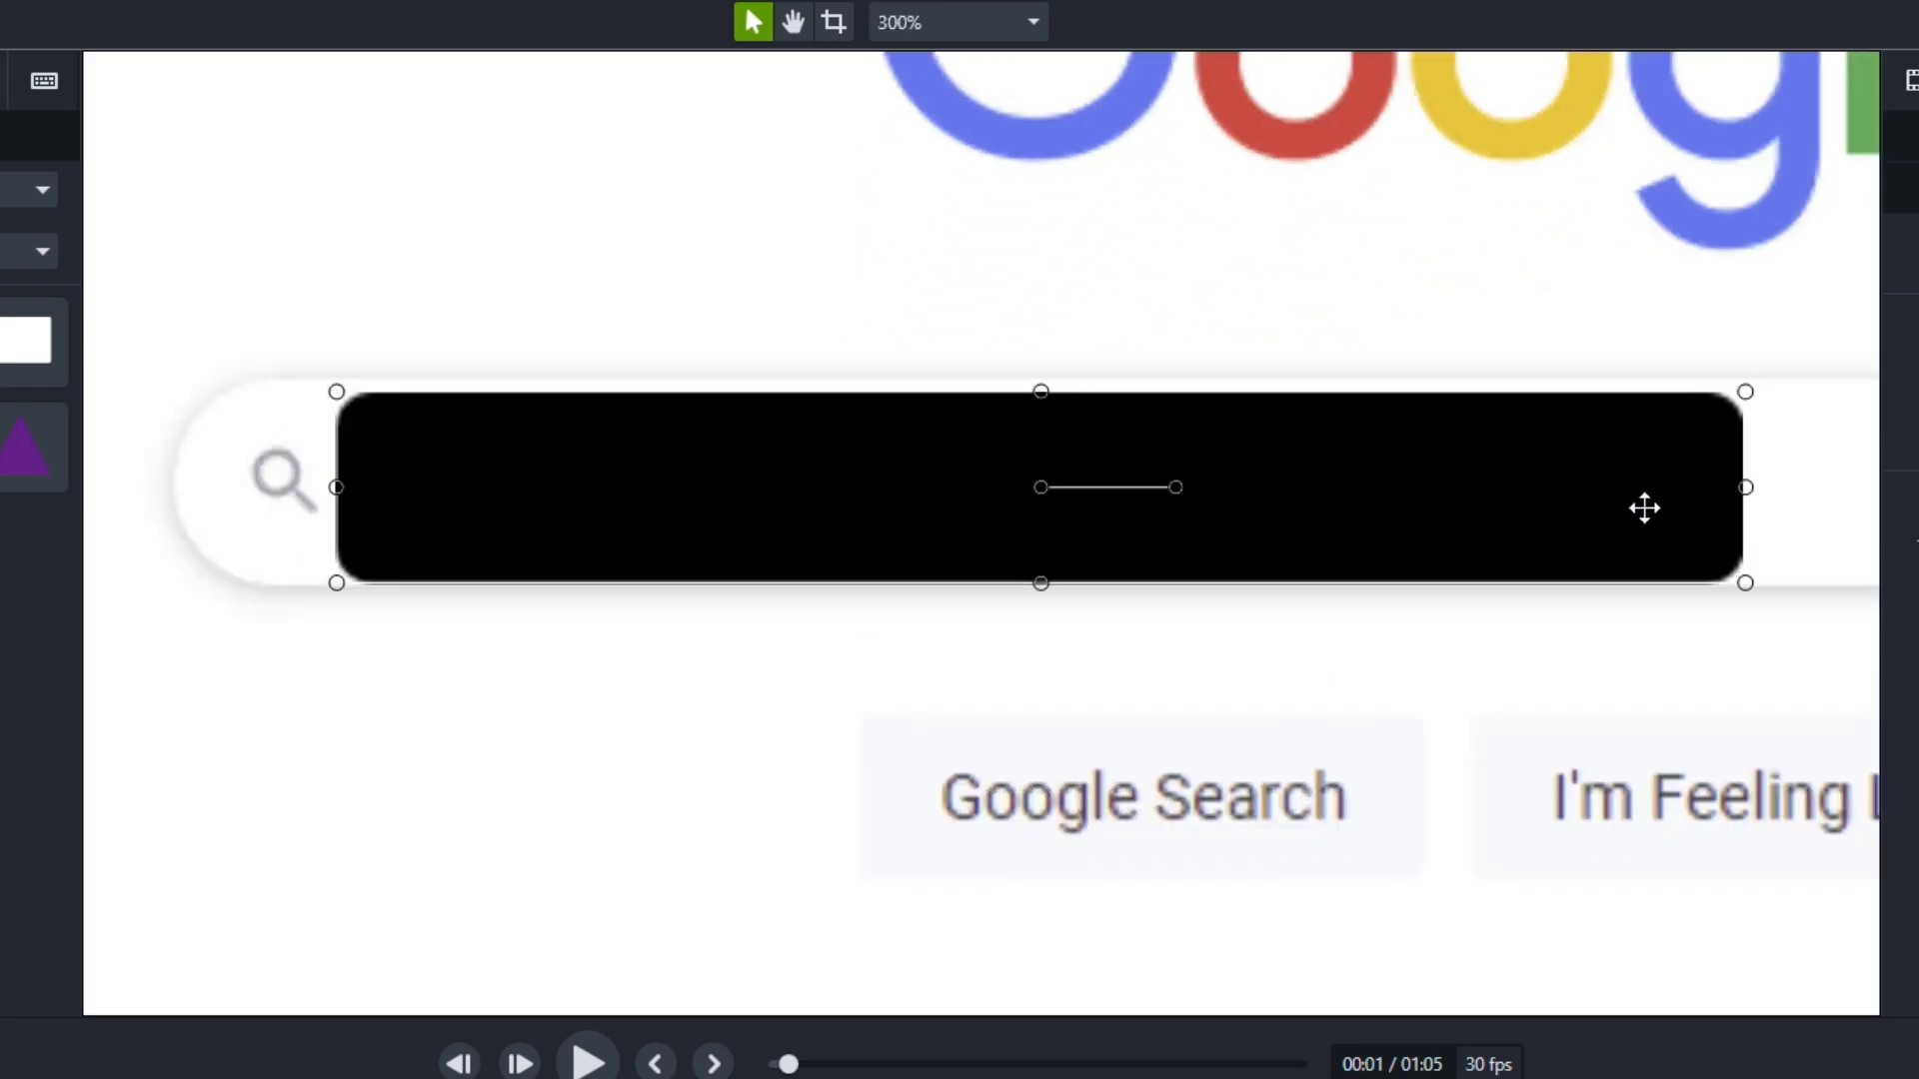
{"action": "left_click_drag", "start_coordinate": [704, 475], "coordinate": [702, 476]}
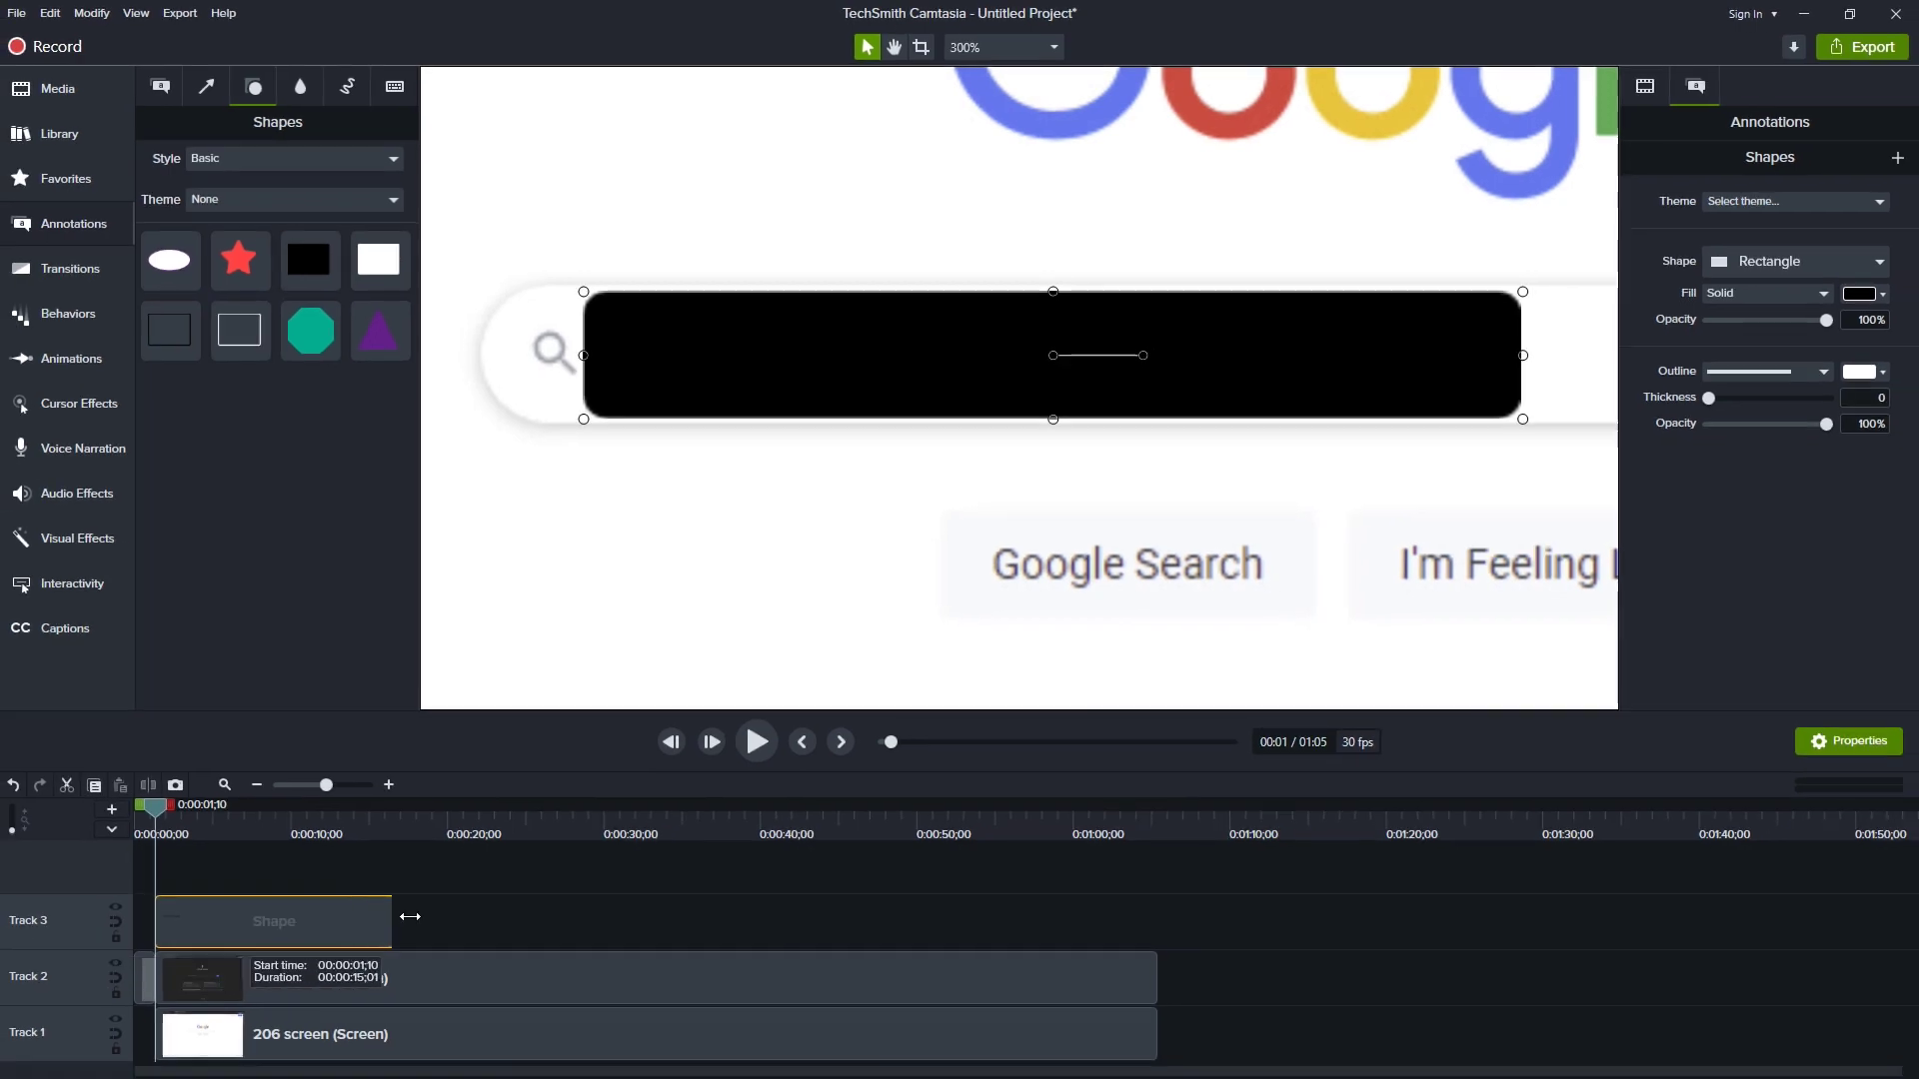
{"action": "left_click_drag", "start_coordinate": [394, 921], "coordinate": [1157, 876]}
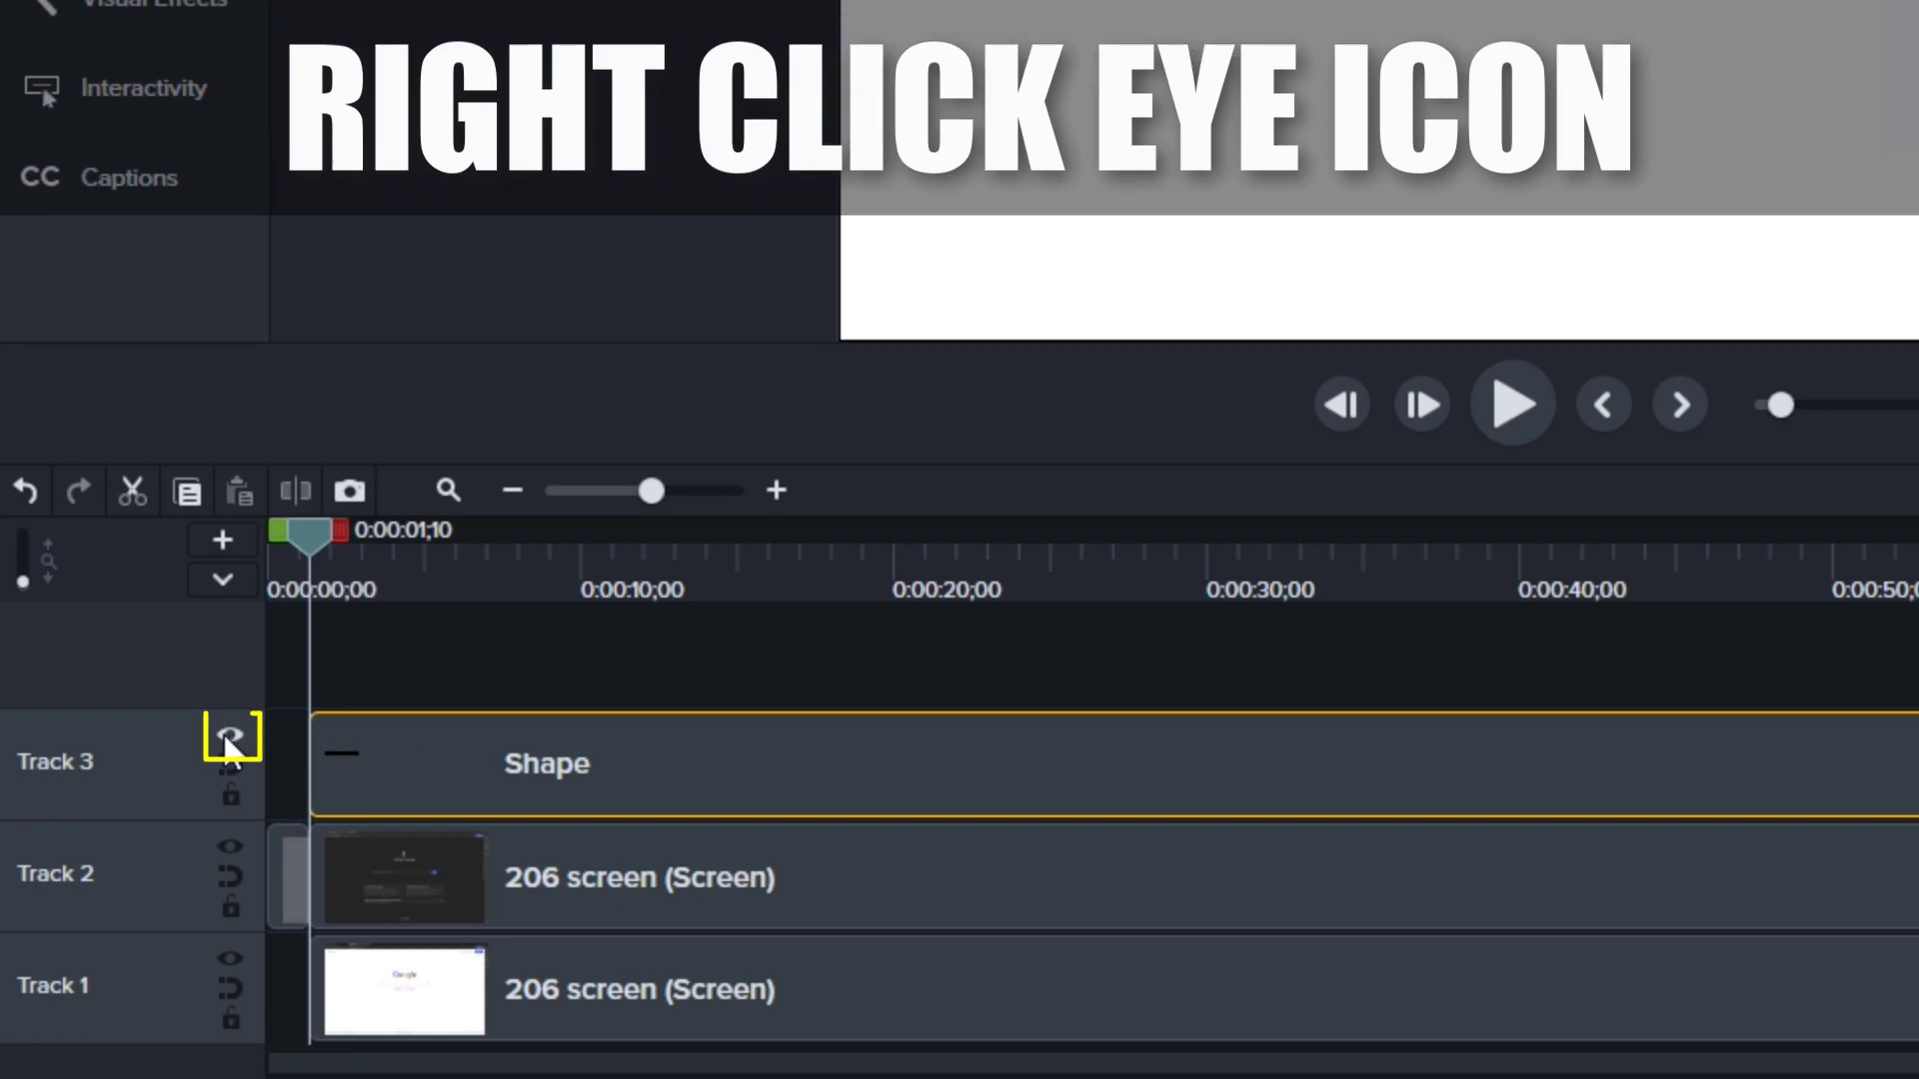
{"action": "right_click", "coordinate": [229, 744]}
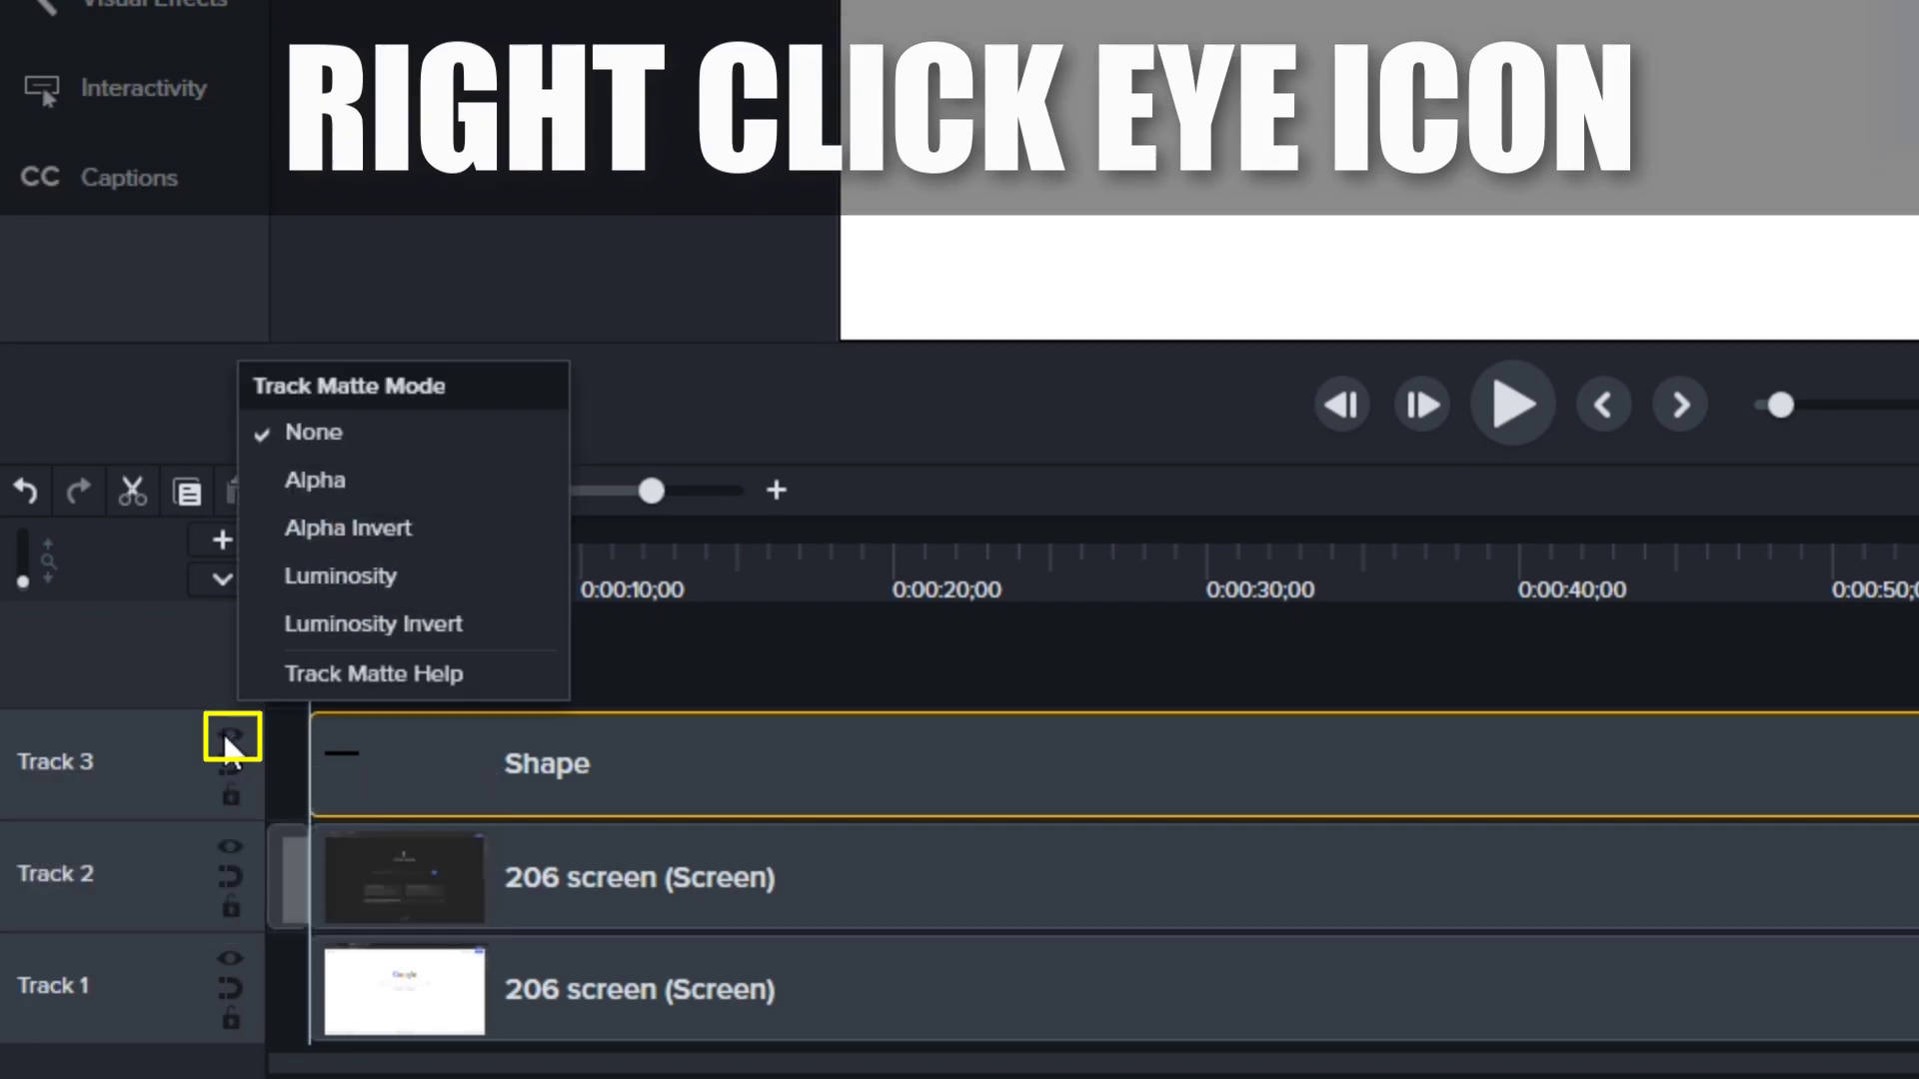
{"action": "left_click", "coordinate": [347, 530]}
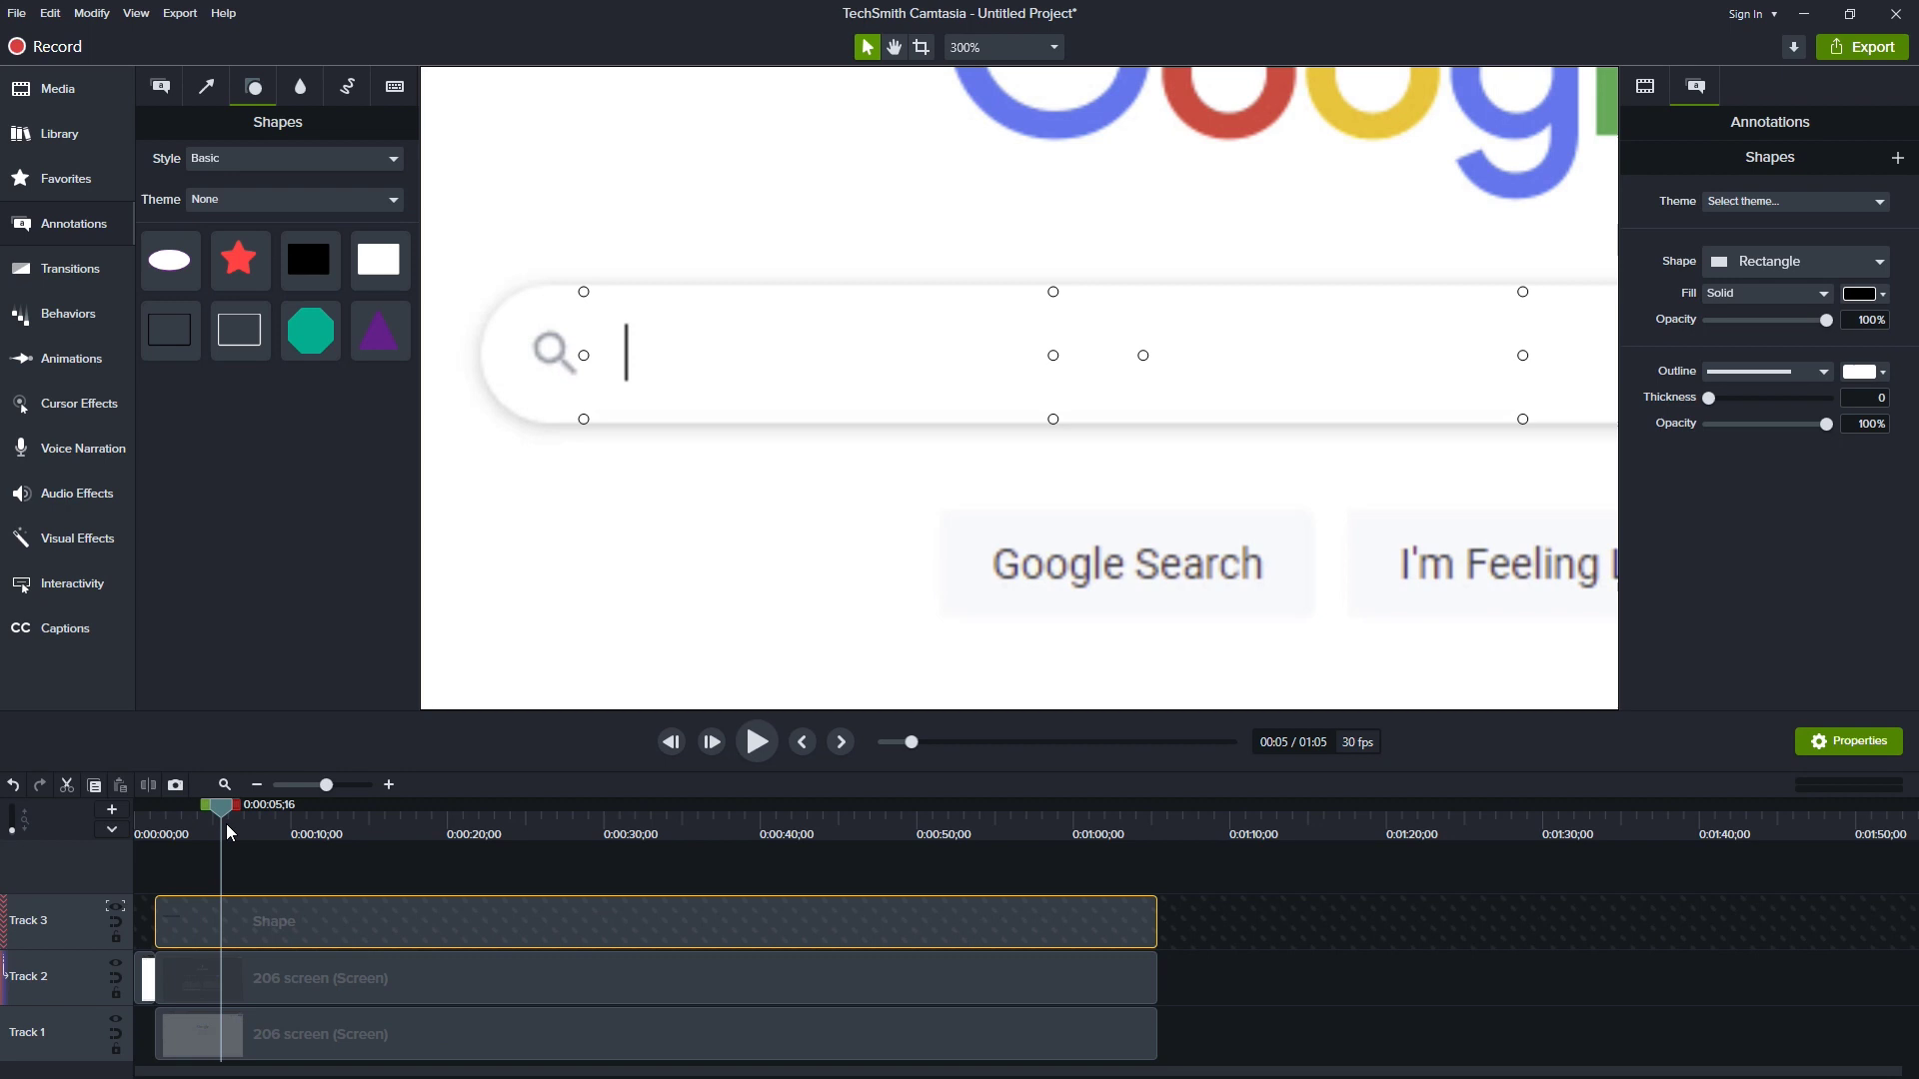
{"action": "left_click_drag", "start_coordinate": [229, 832], "coordinate": [935, 872]}
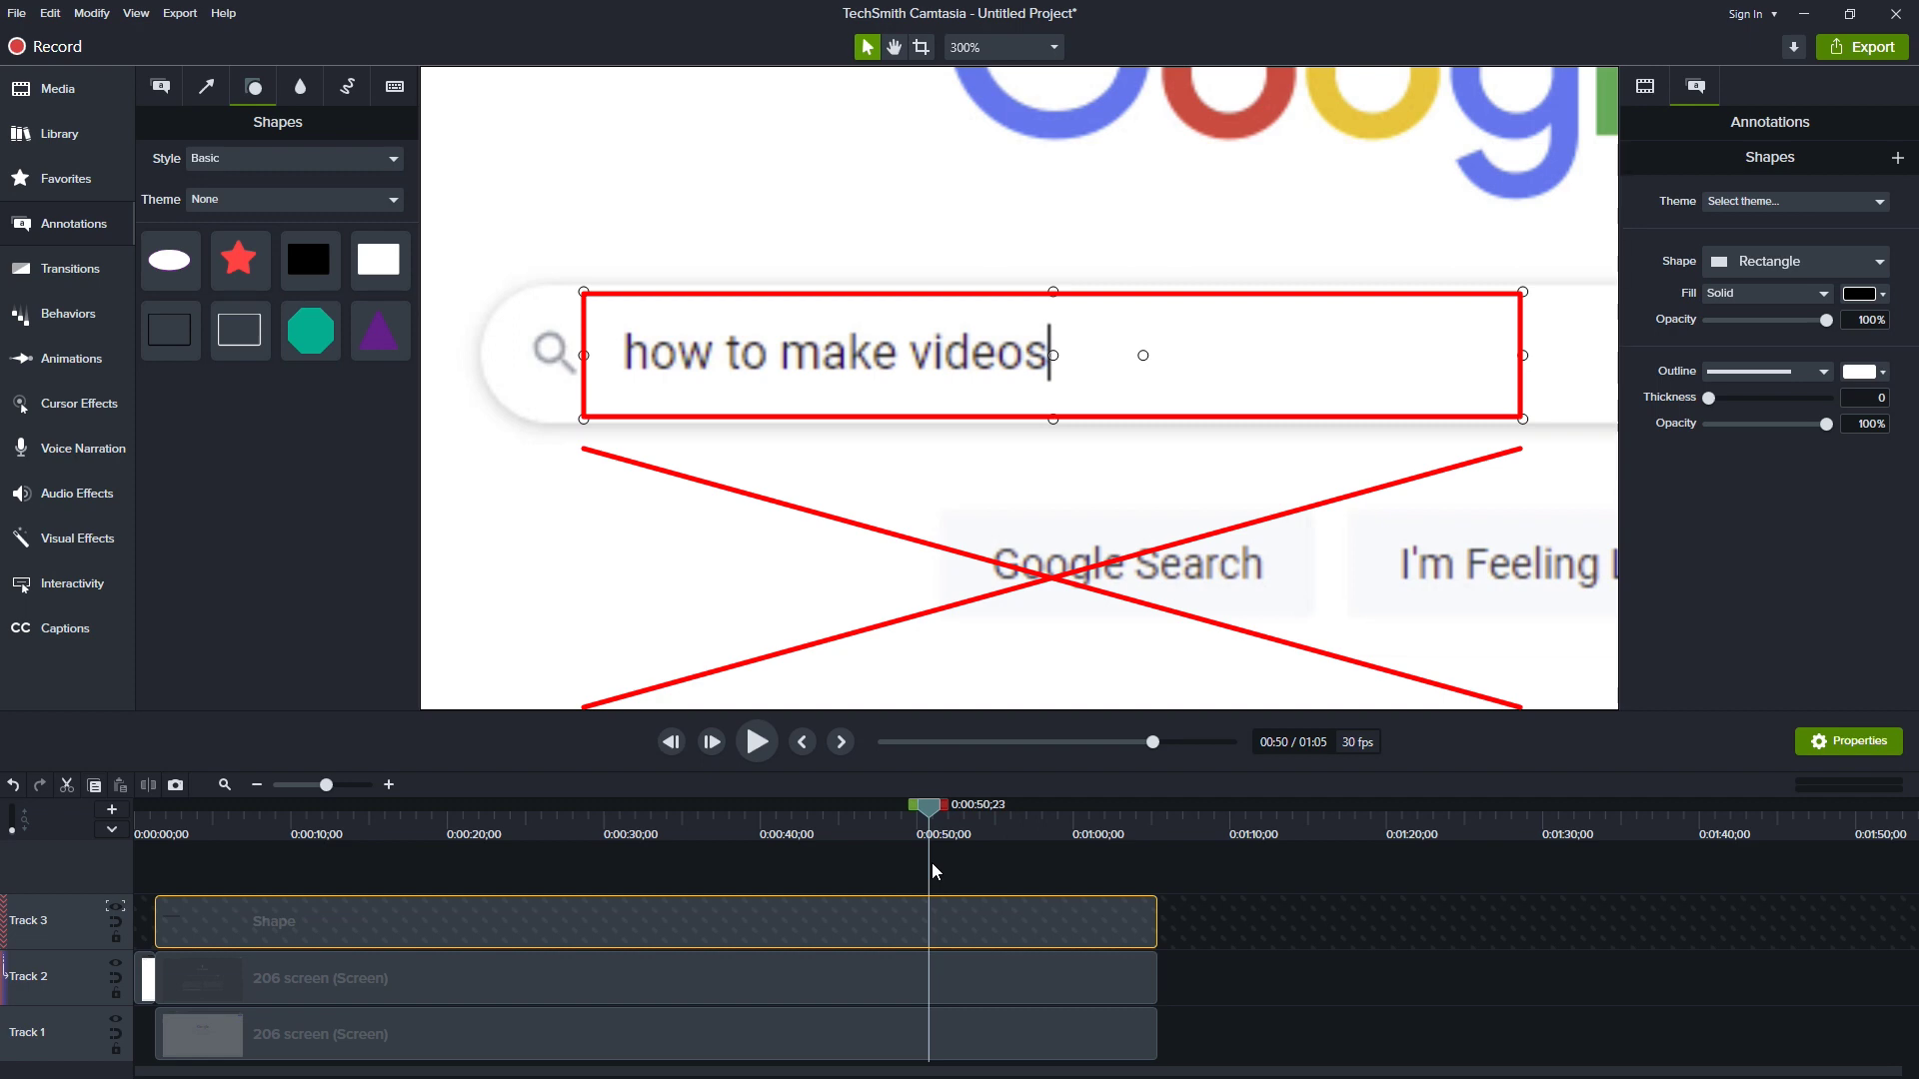
{"action": "left_click", "coordinate": [935, 873]}
{"action": "left_click", "coordinate": [116, 907]}
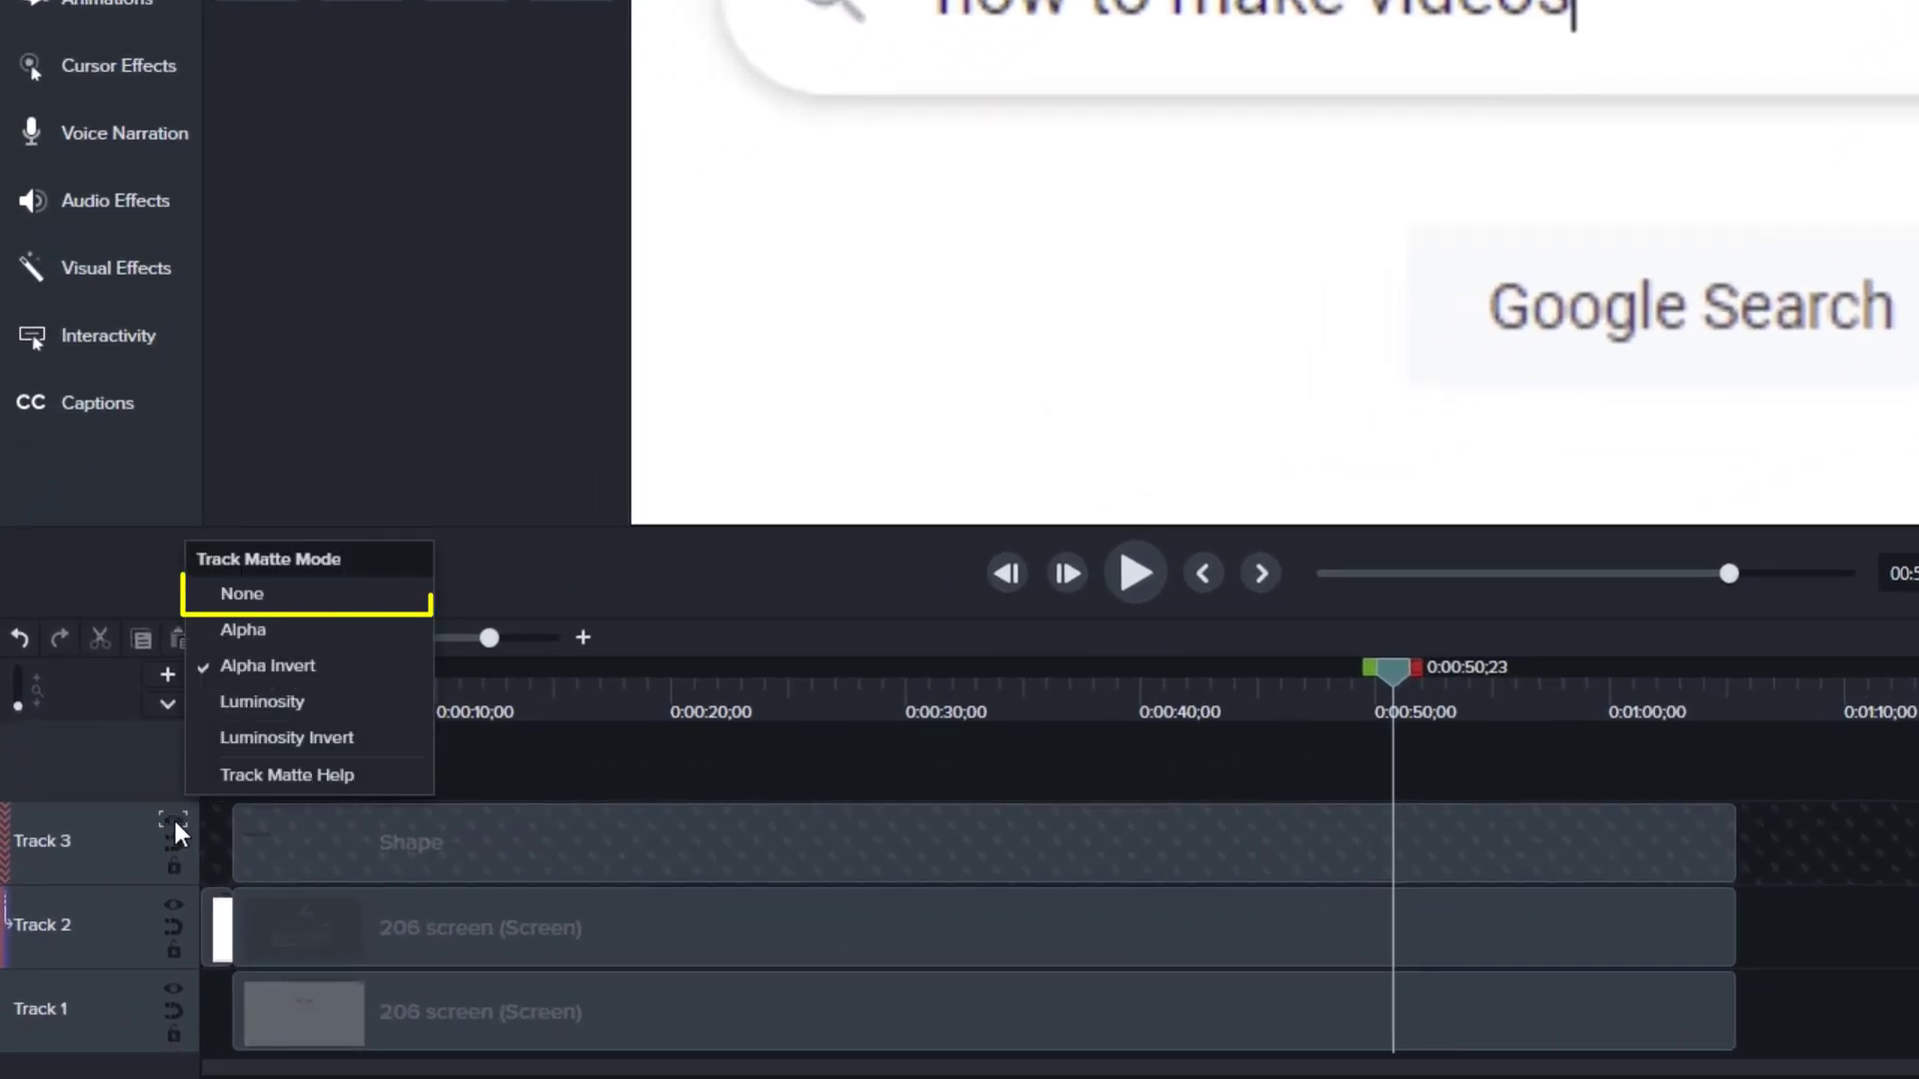
- Turn off the track matte and apply a Media Matte effect to the Shape clip
{"action": "left_click", "coordinate": [246, 592]}
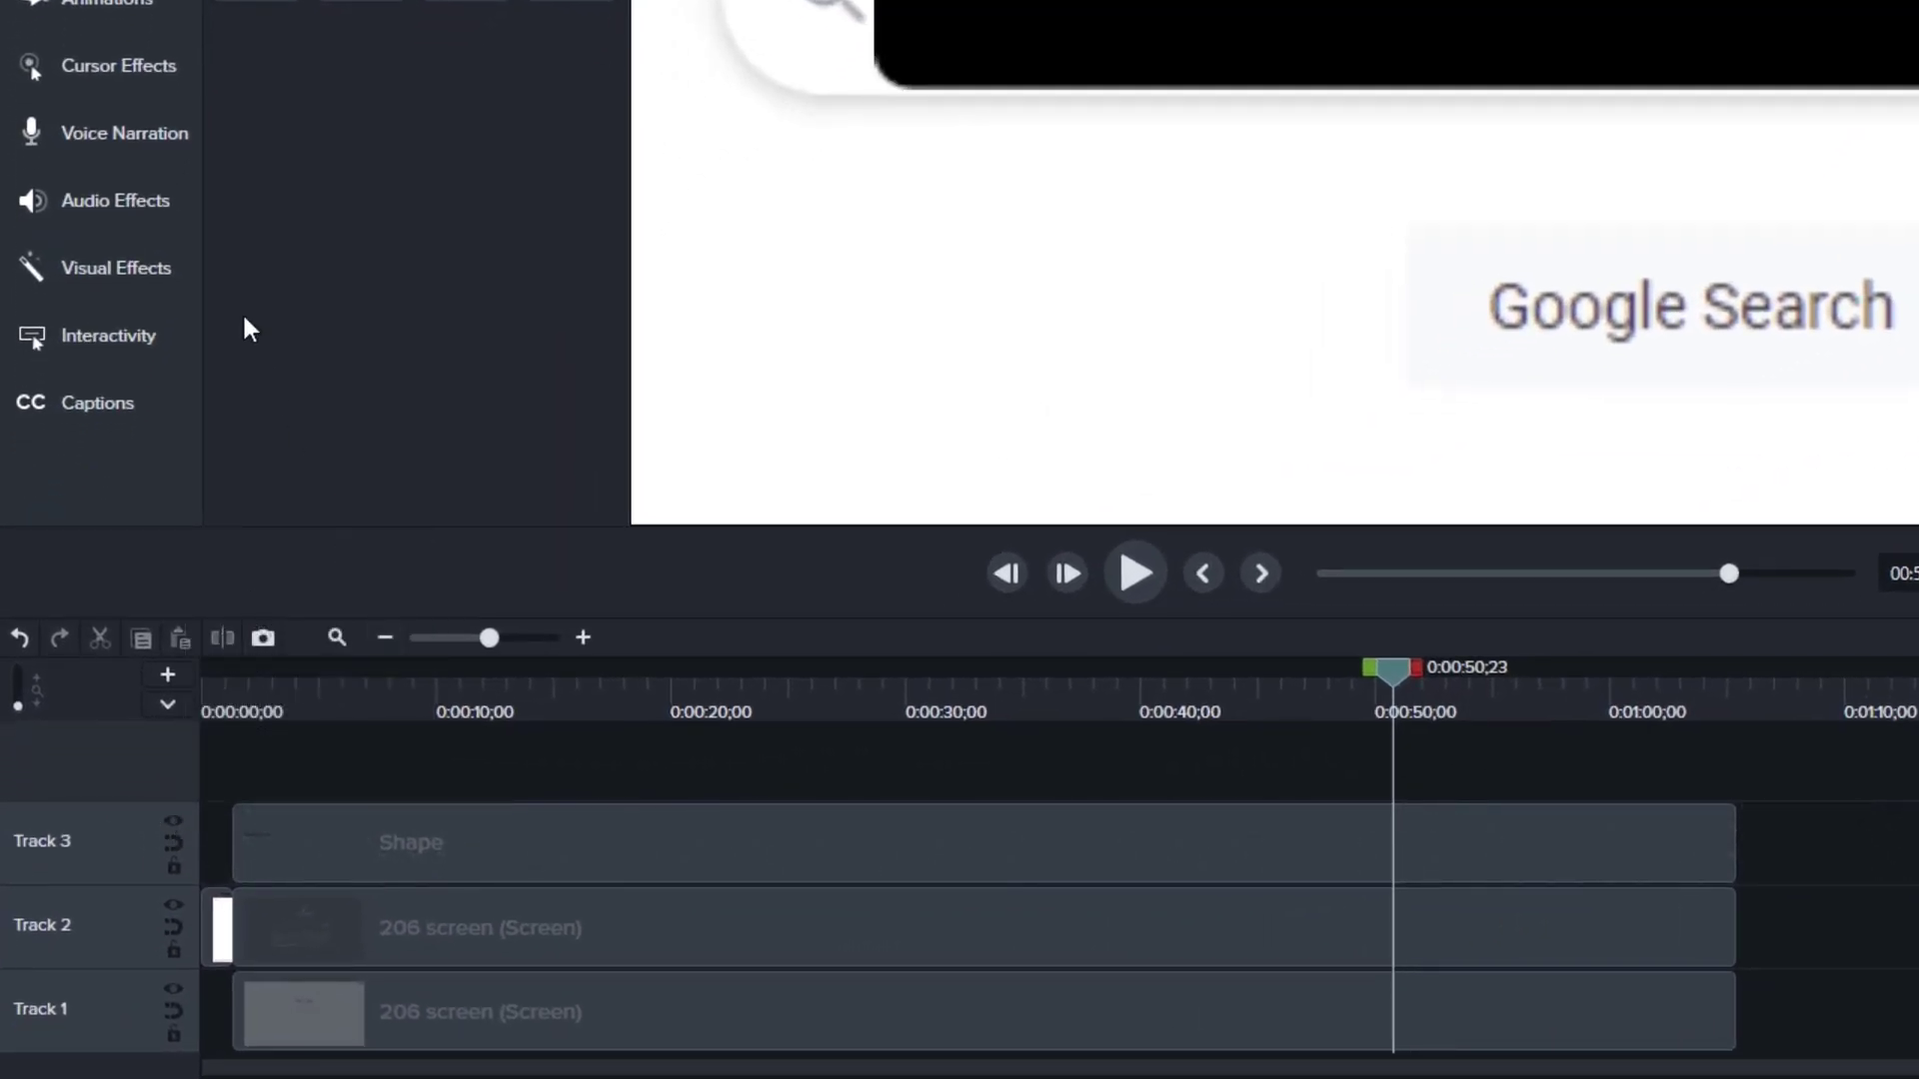
{"action": "left_click", "coordinate": [116, 265]}
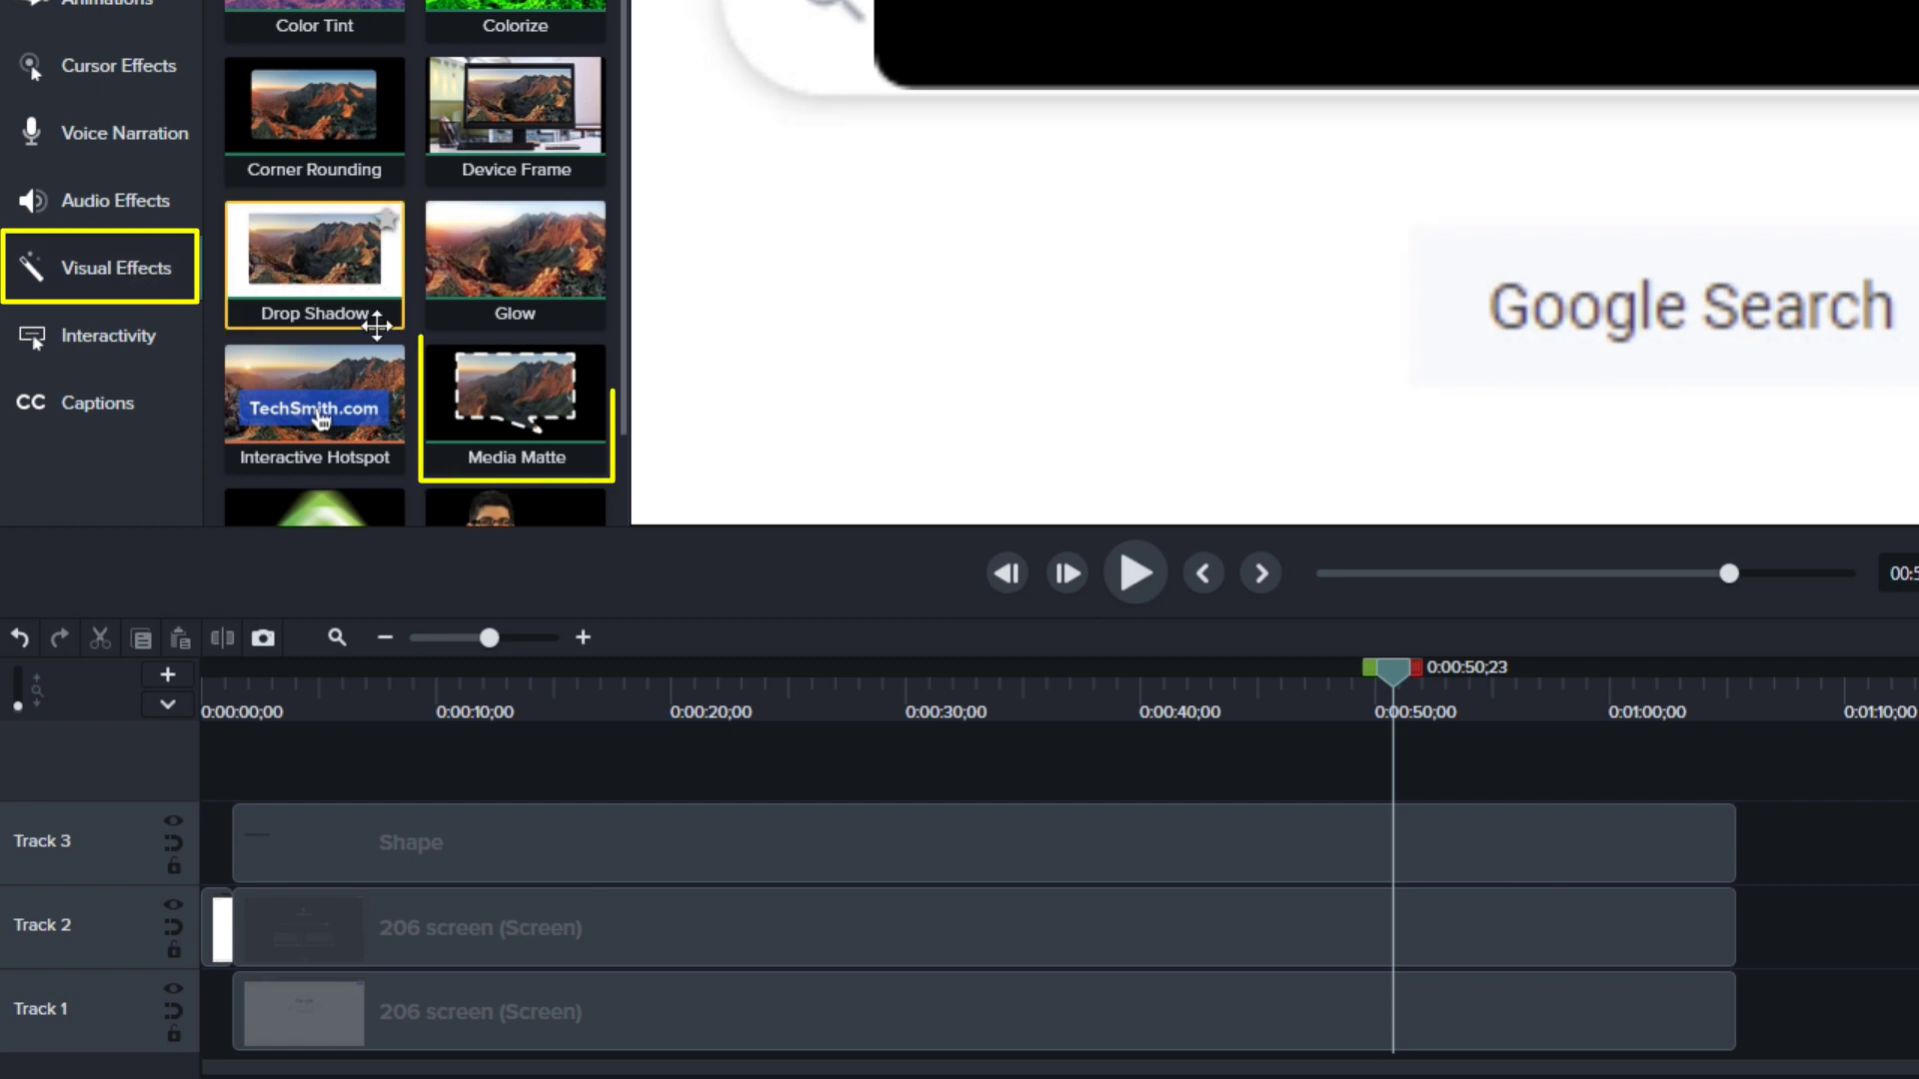
{"action": "left_click_drag", "start_coordinate": [515, 400], "coordinate": [537, 851]}
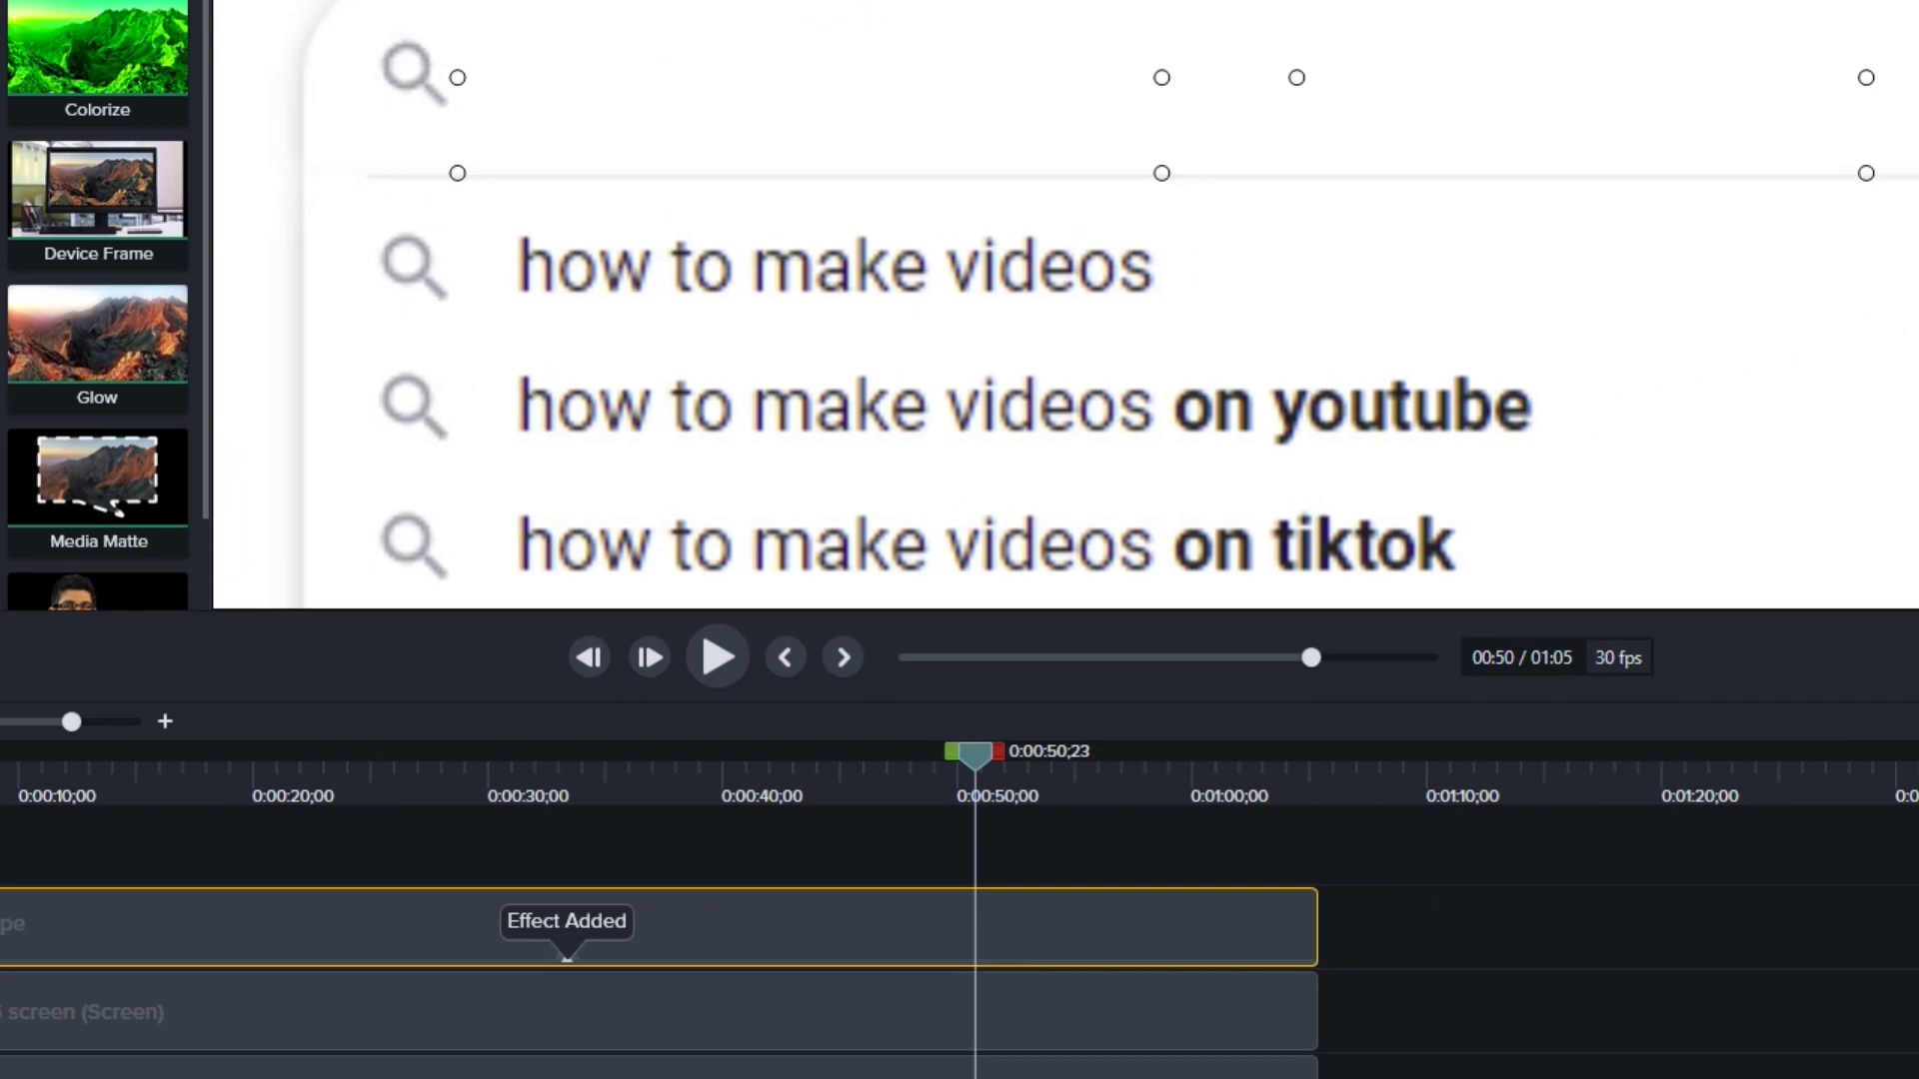
- Set the Media Matte mode to Alpha Invert and preview the revealed search text
{"action": "left_click", "coordinate": [1659, 447]}
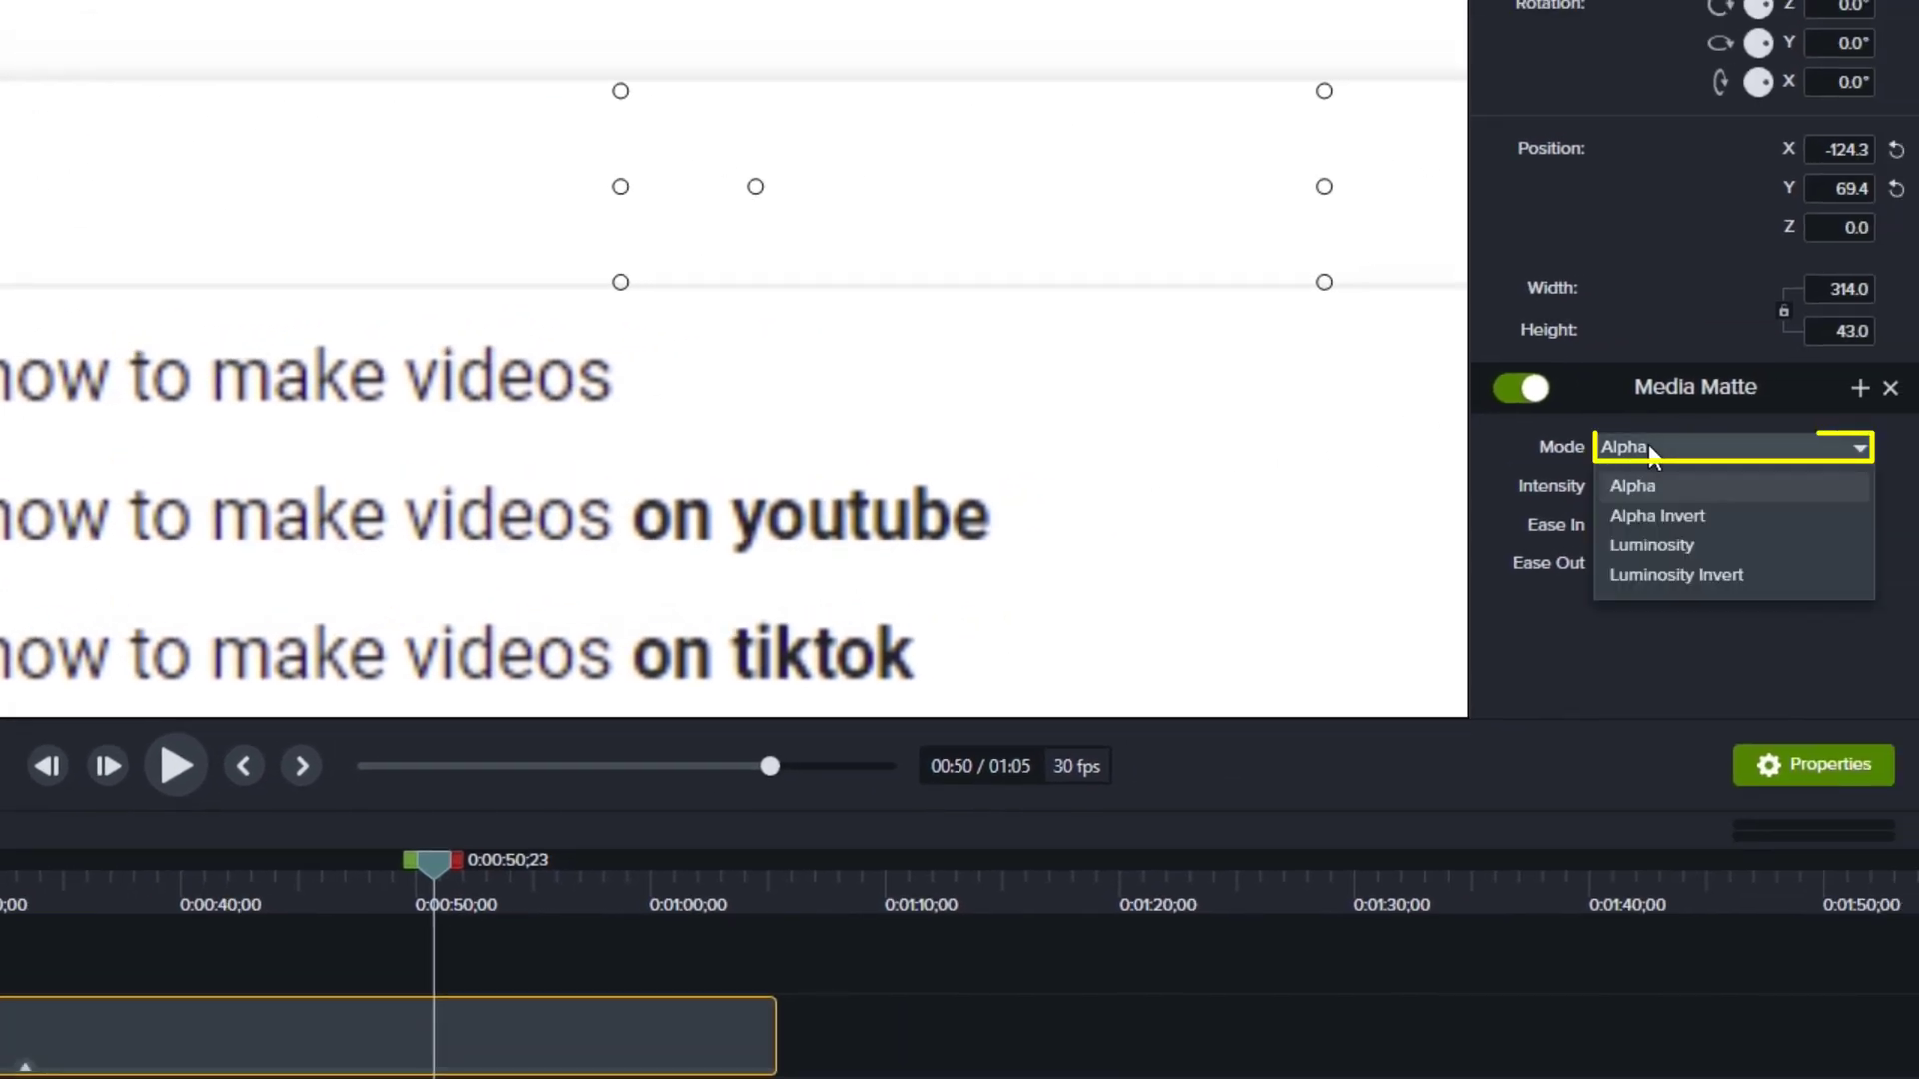
{"action": "left_click", "coordinate": [1663, 518]}
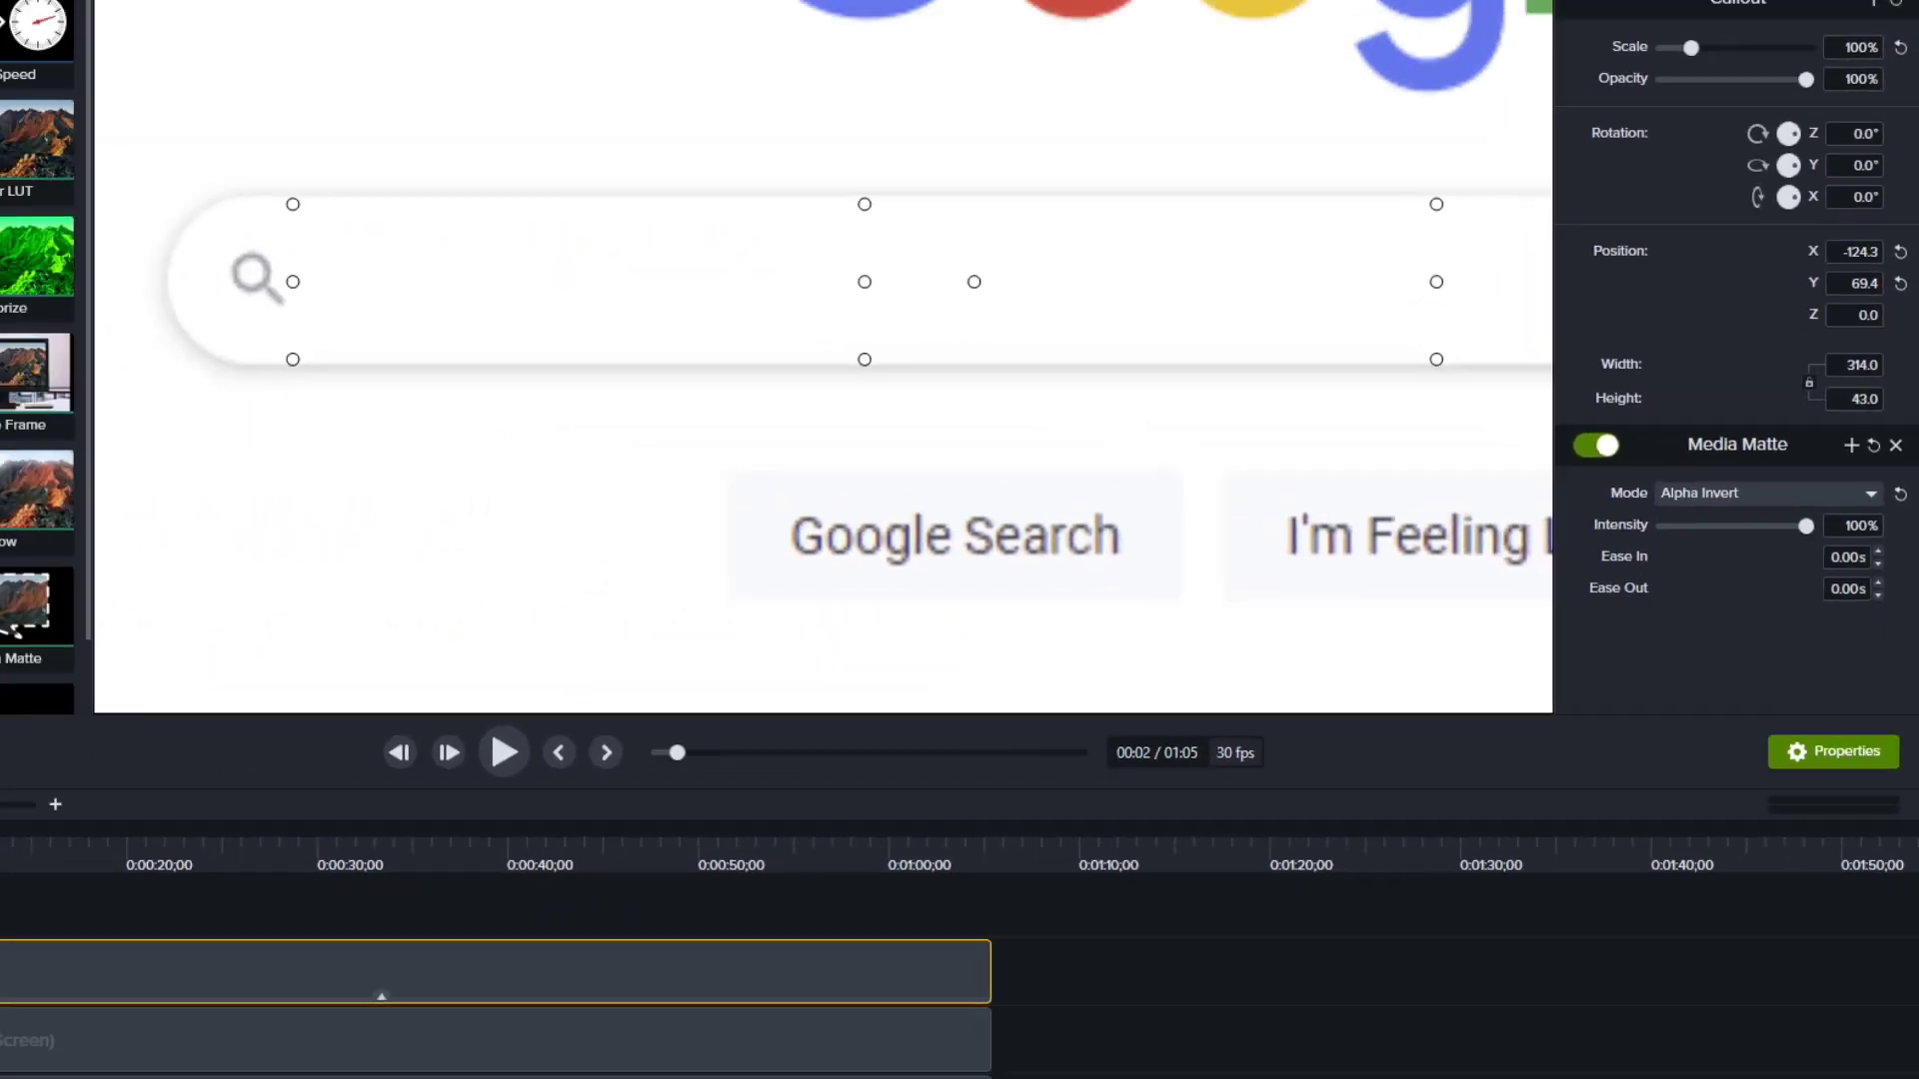
{"action": "mouse_move", "coordinate": [166, 839]}
{"action": "left_mouse_down"}
{"action": "mouse_move", "coordinate": [407, 876]}
{"action": "mouse_move", "coordinate": [655, 849]}
{"action": "left_mouse_up"}
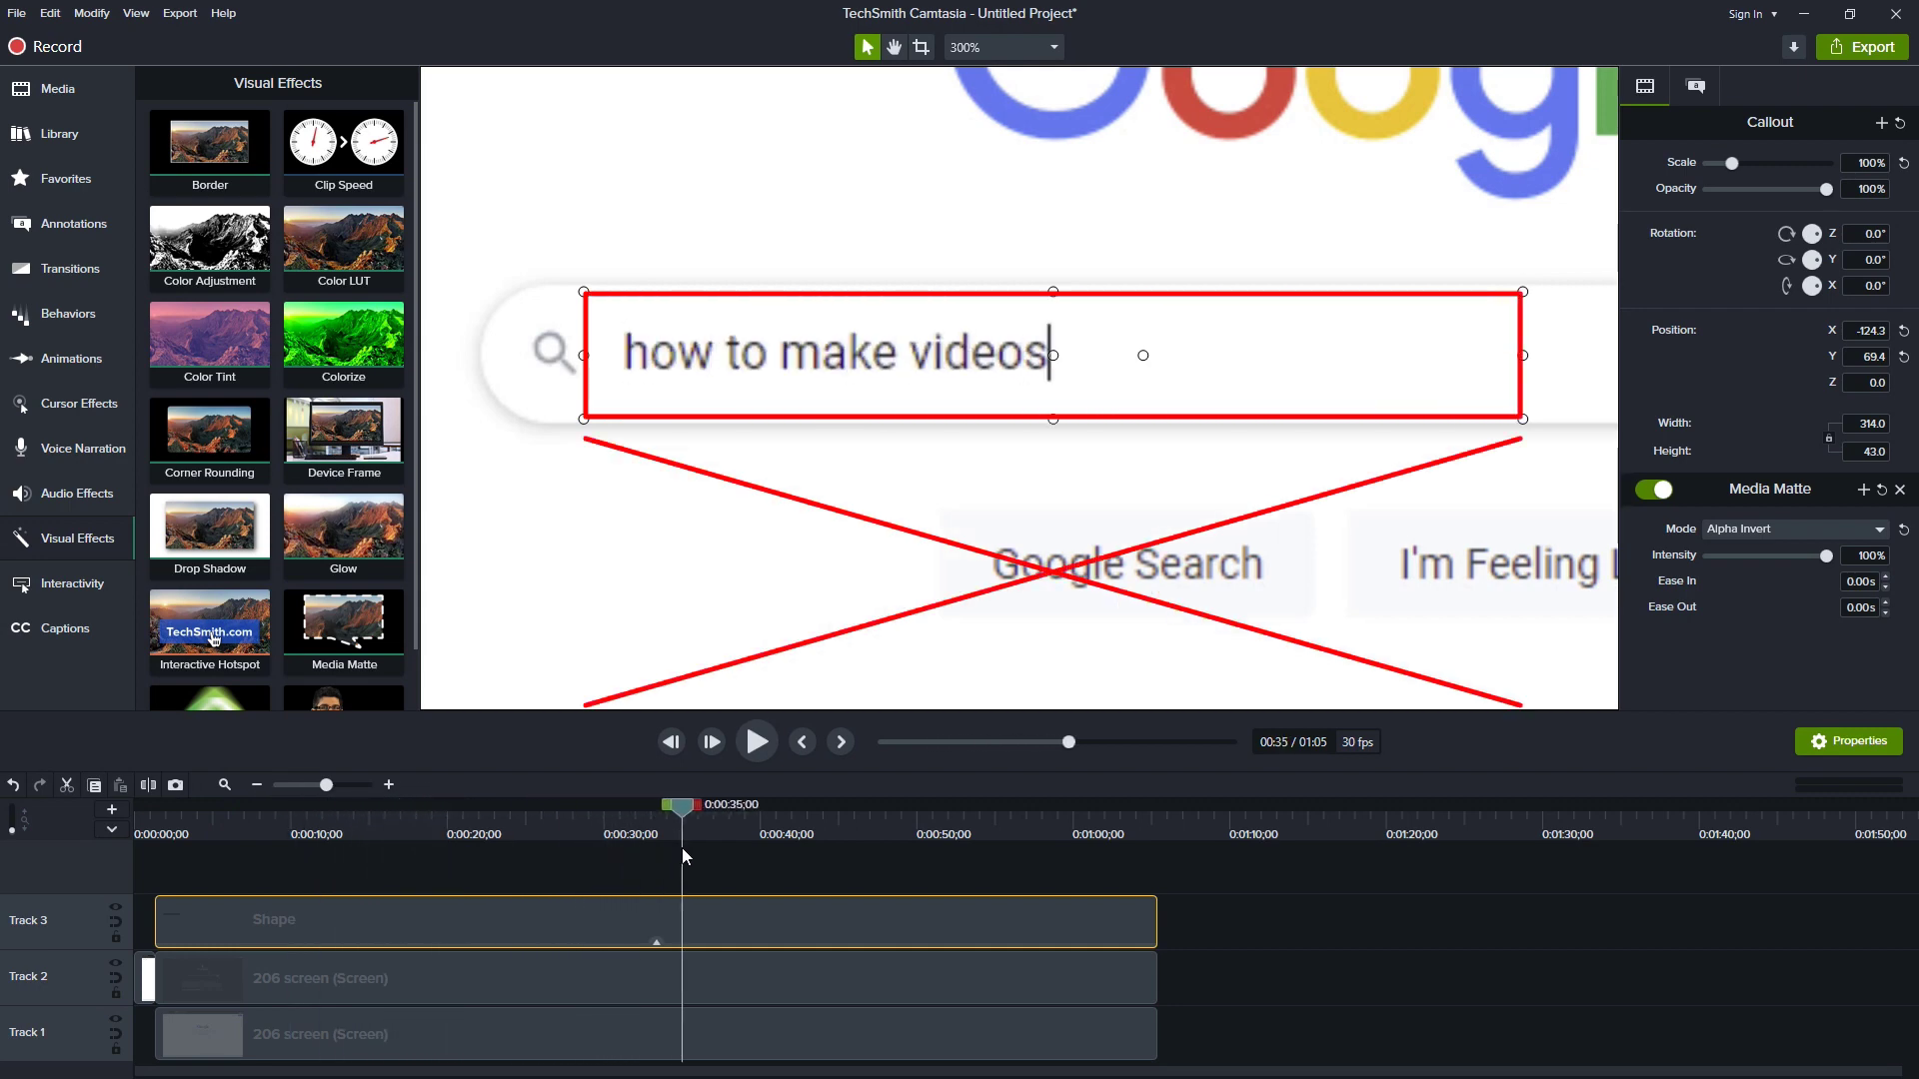